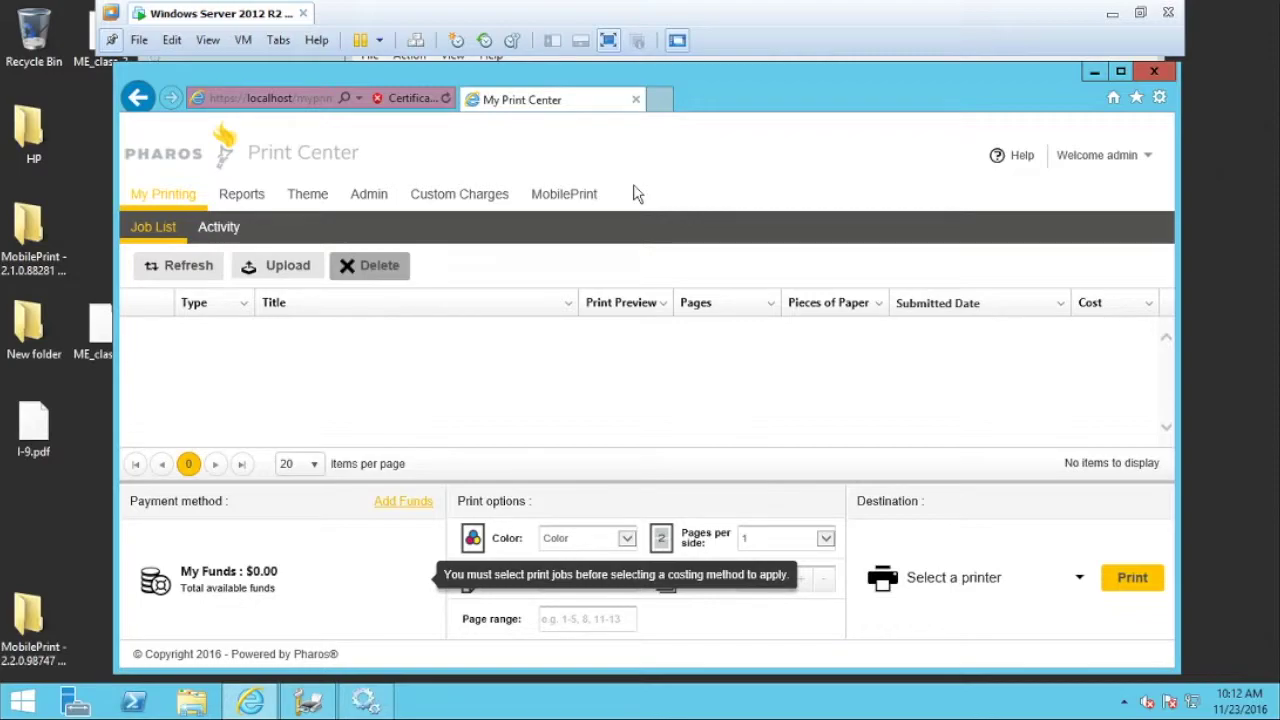
# Open the MobilePrint driver mapping, then switch to Print Management and select the HP Universal Printing PS (v6.2.1) driver
pyautogui.click(580, 198)
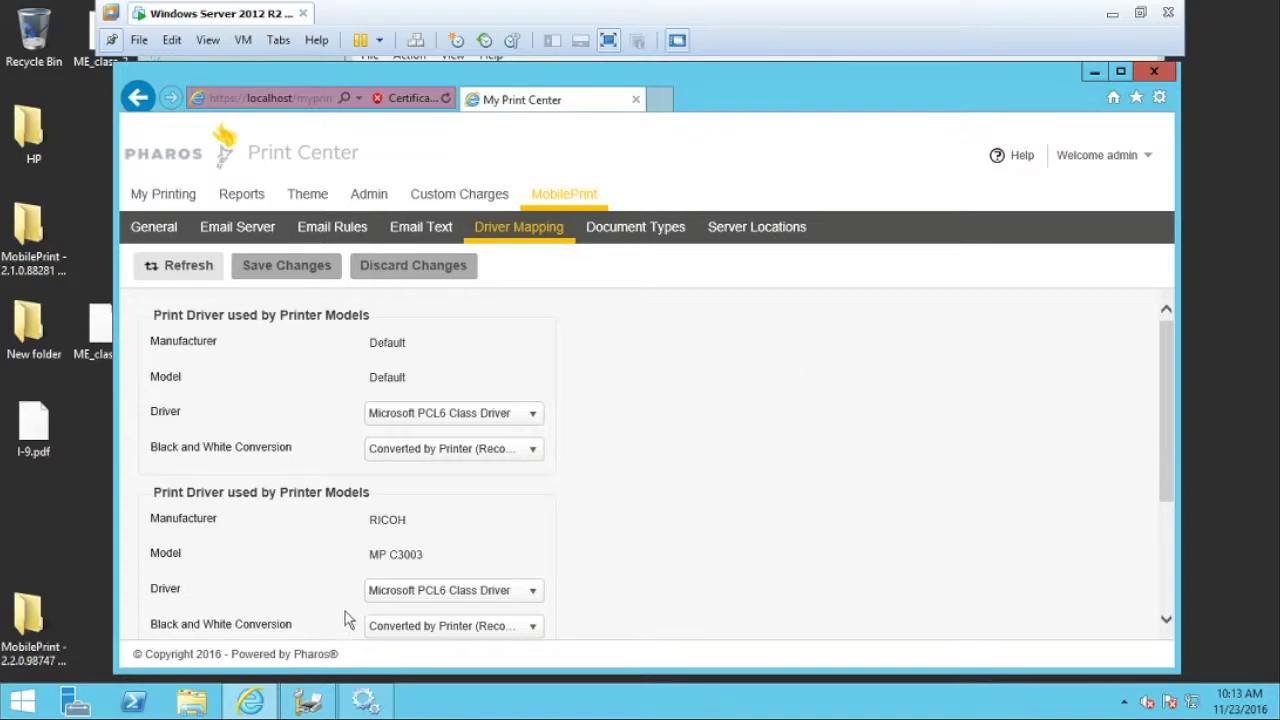
pyautogui.click(300, 705)
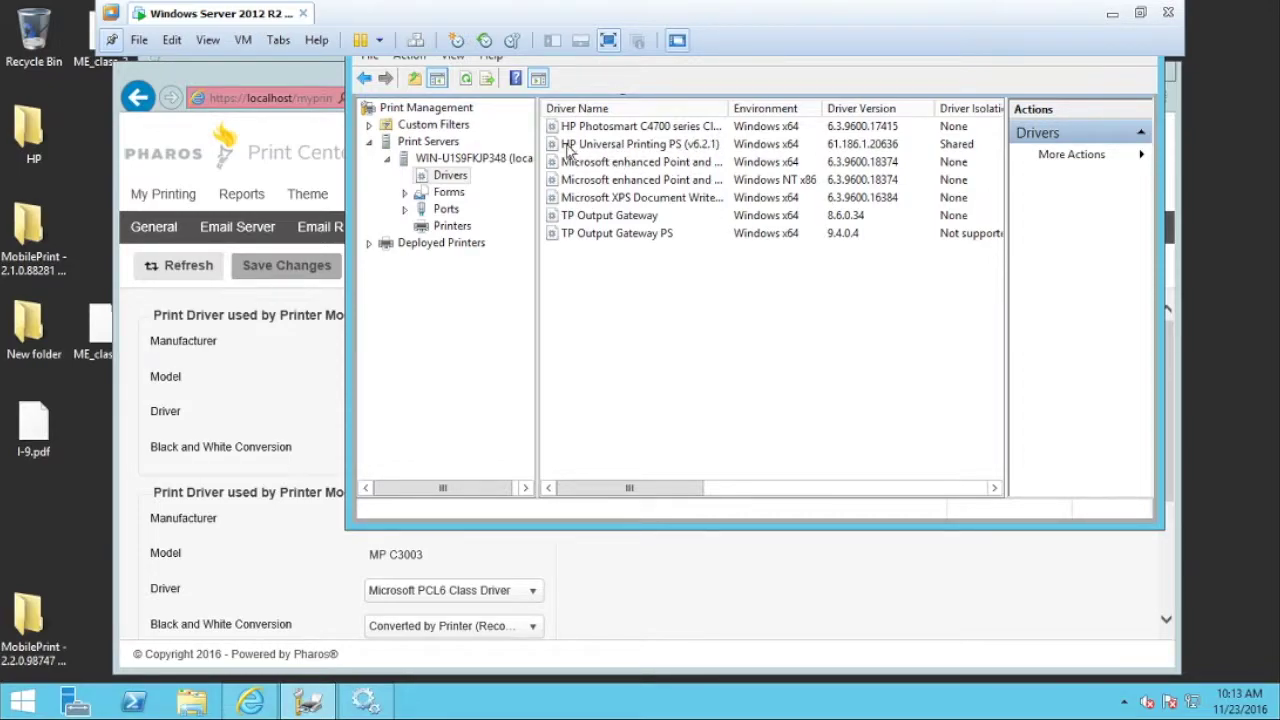
pyautogui.click(600, 148)
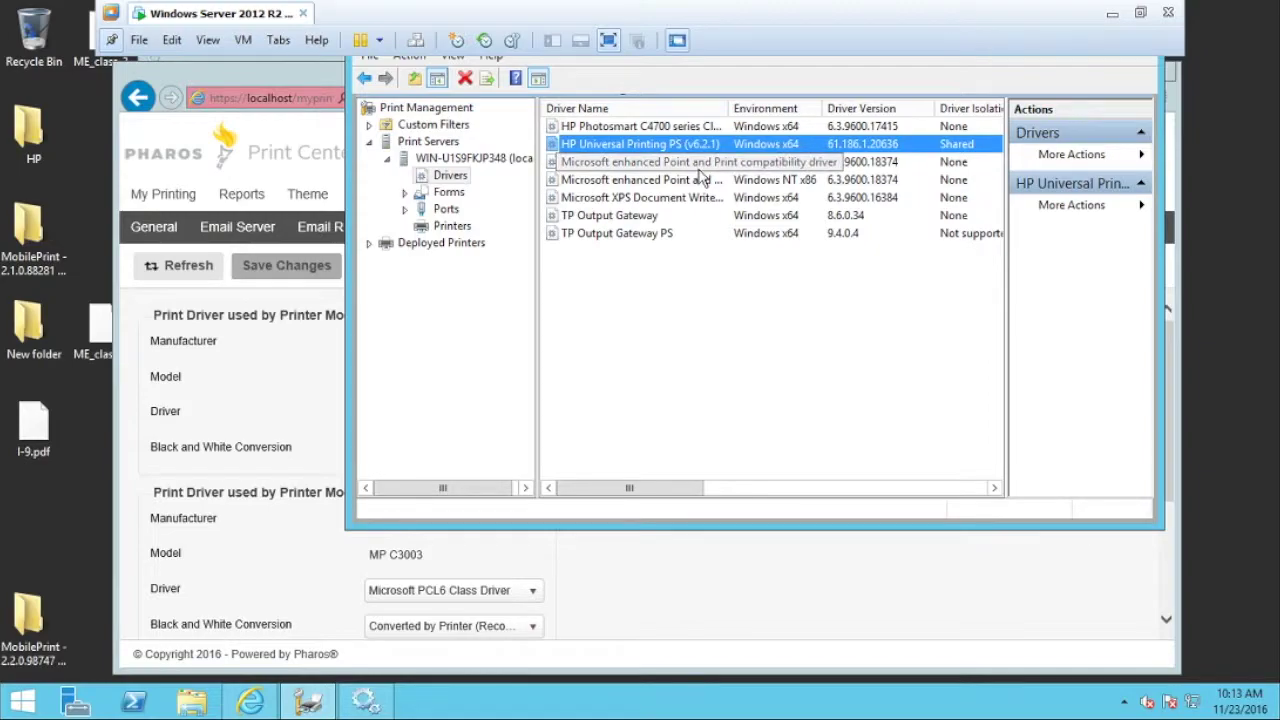
# Start adding a printer on the existing LPT1 port with the existing HP Universal Printing PS (v6.2.1) driver
pyautogui.click(441, 242)
pyautogui.click(450, 226)
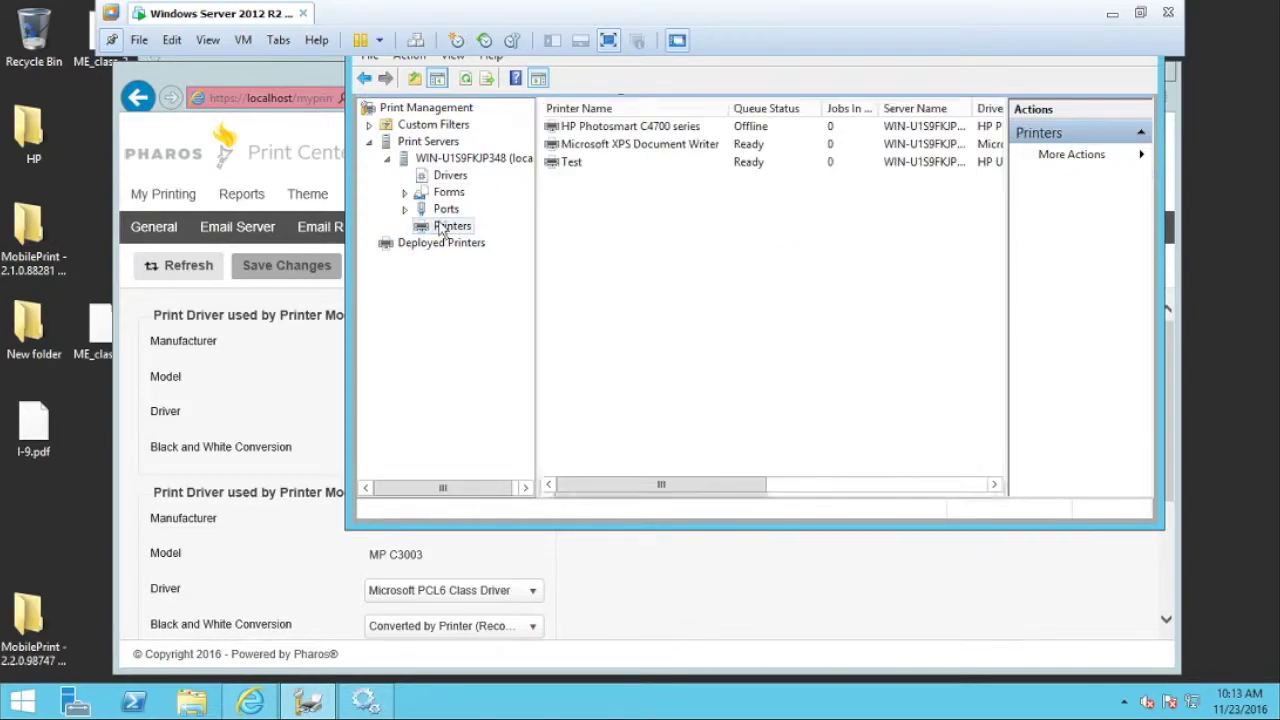
pyautogui.rightClick(659, 270)
pyautogui.click(698, 278)
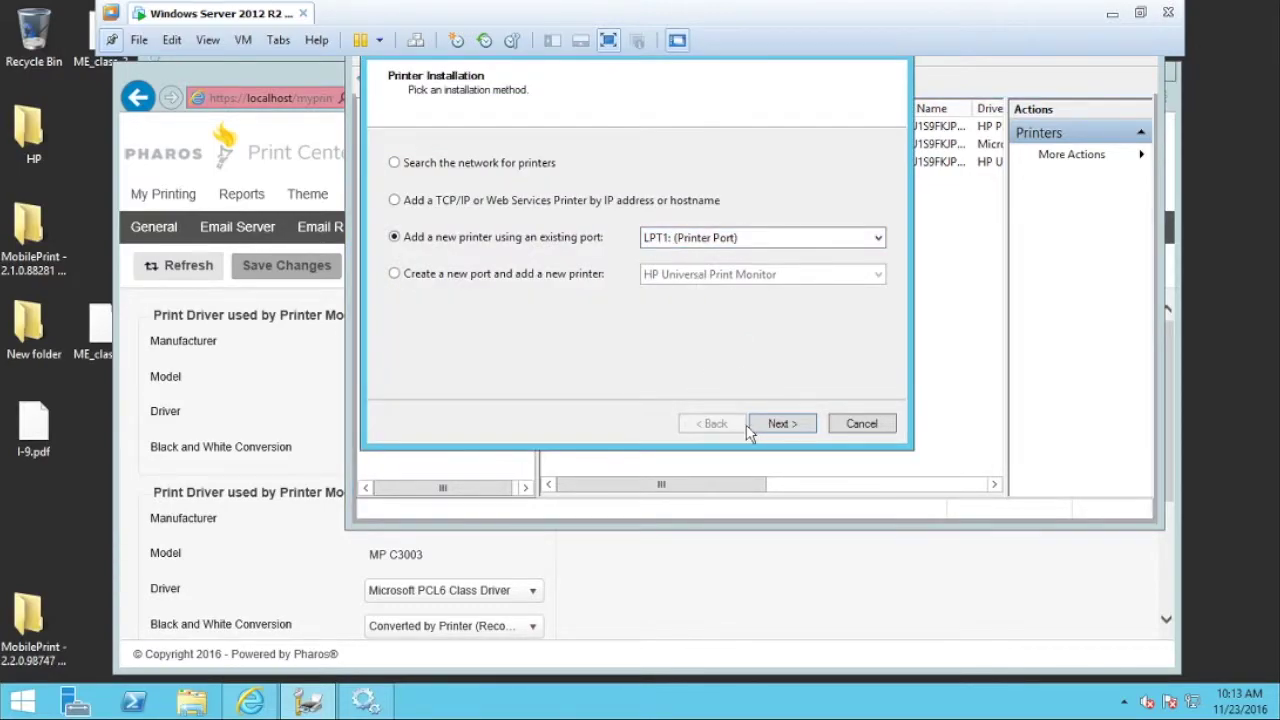
pyautogui.click(782, 423)
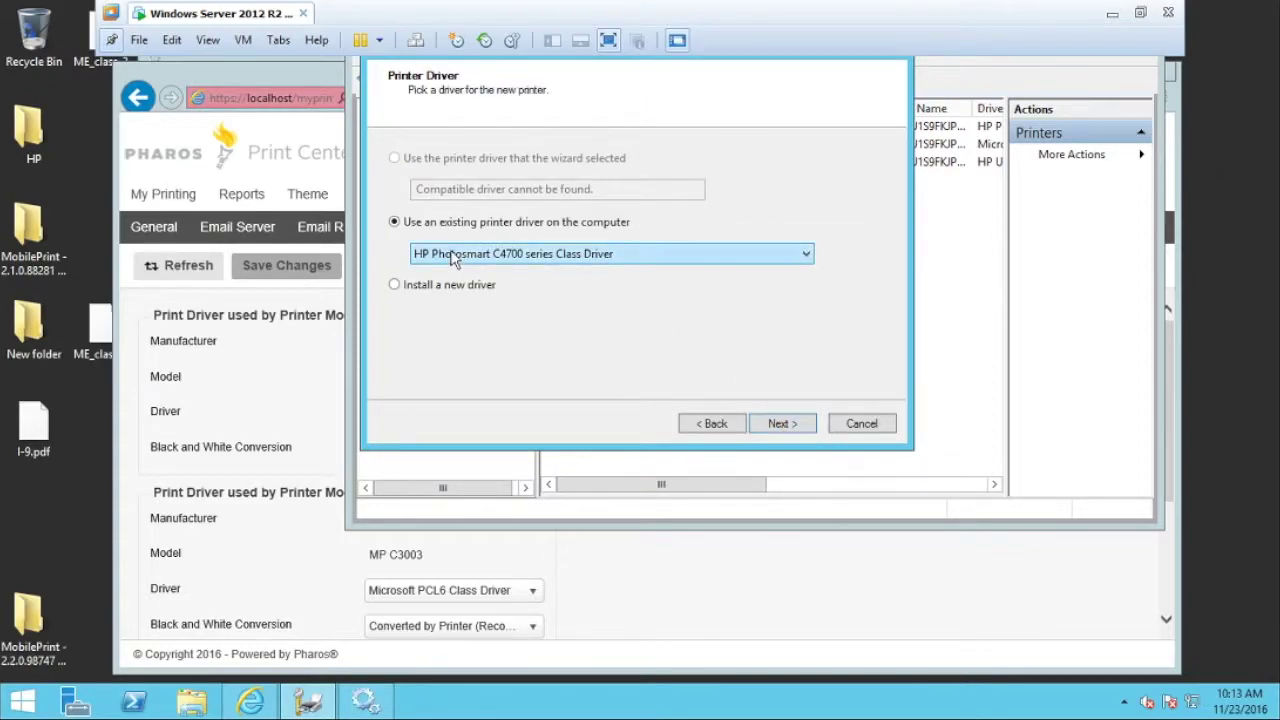
pyautogui.click(615, 260)
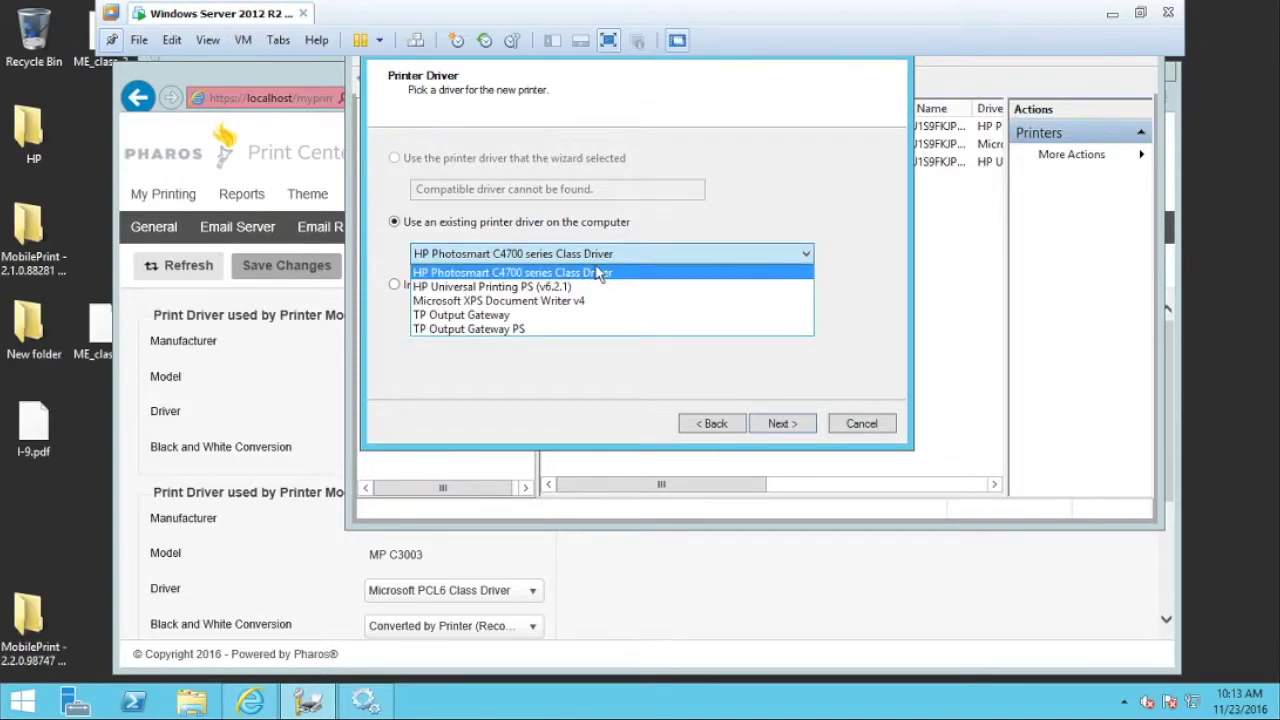
pyautogui.click(549, 287)
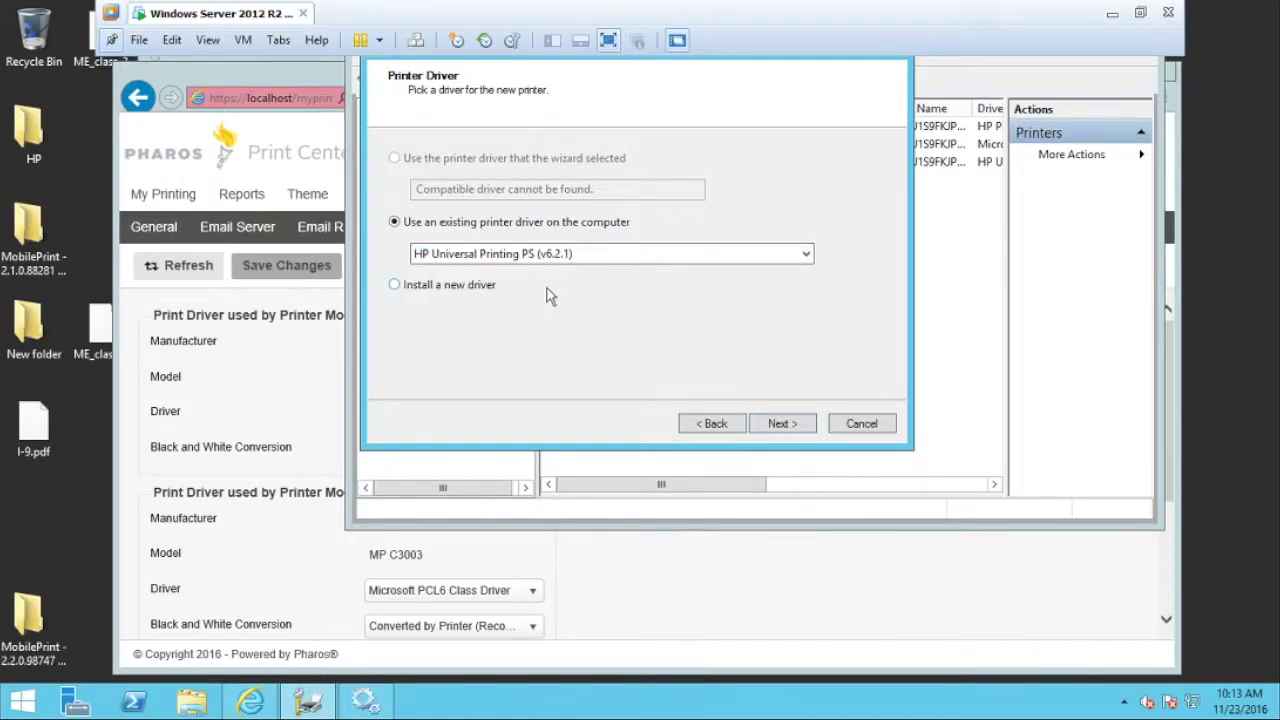
pyautogui.click(780, 423)
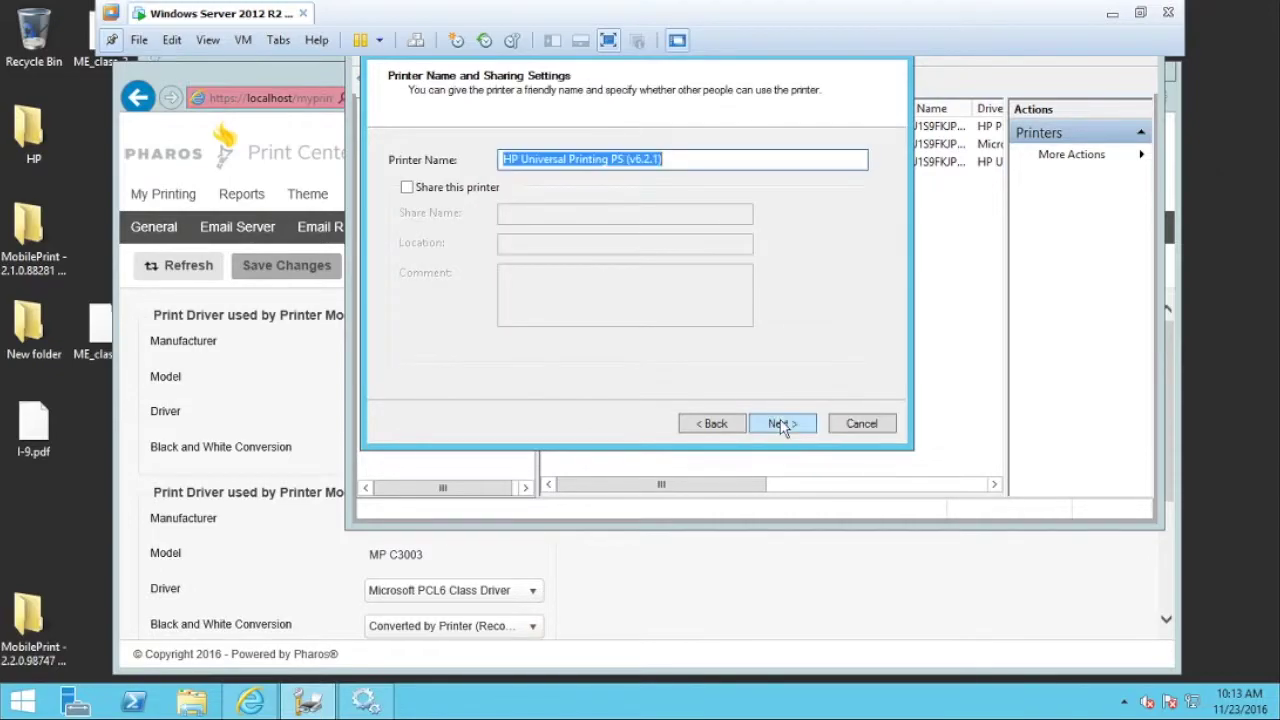
# Name the printer "MP-HP Universal Printing PS (v6.2.1)", leave it unshared, and complete its installation
pyautogui.click(505, 158)
pyautogui.write('MP-')
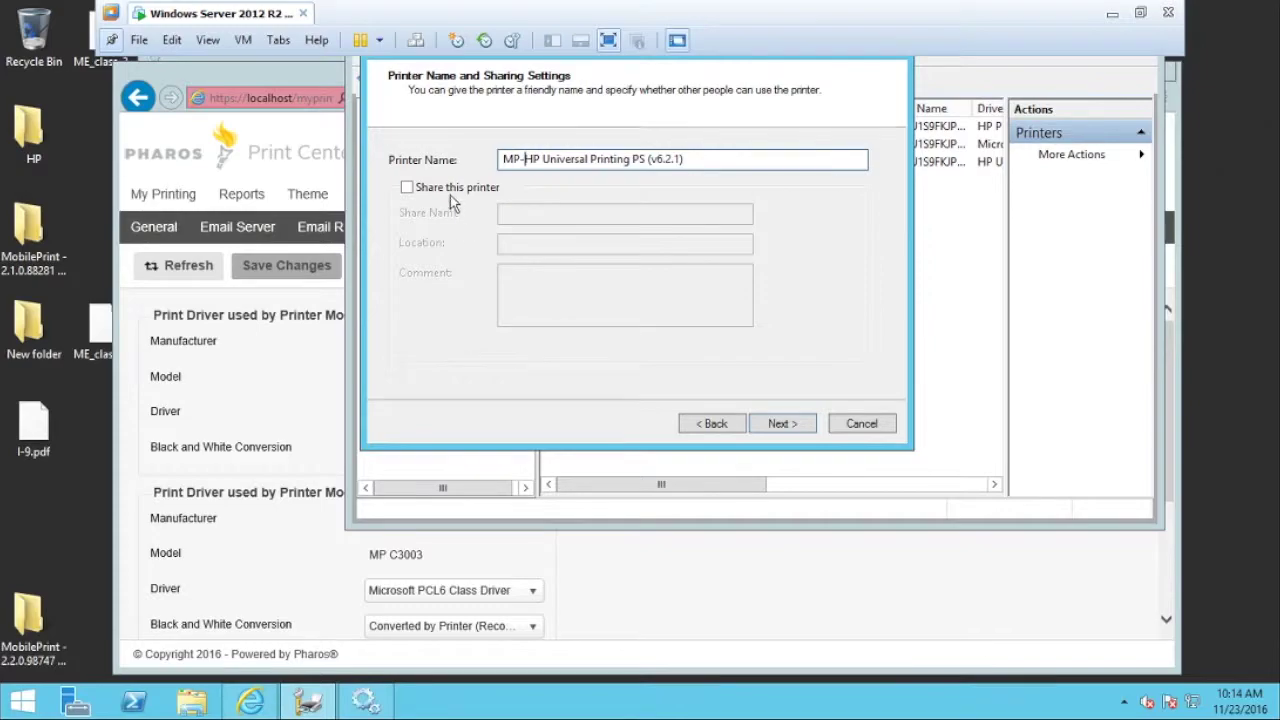
pyautogui.click(778, 424)
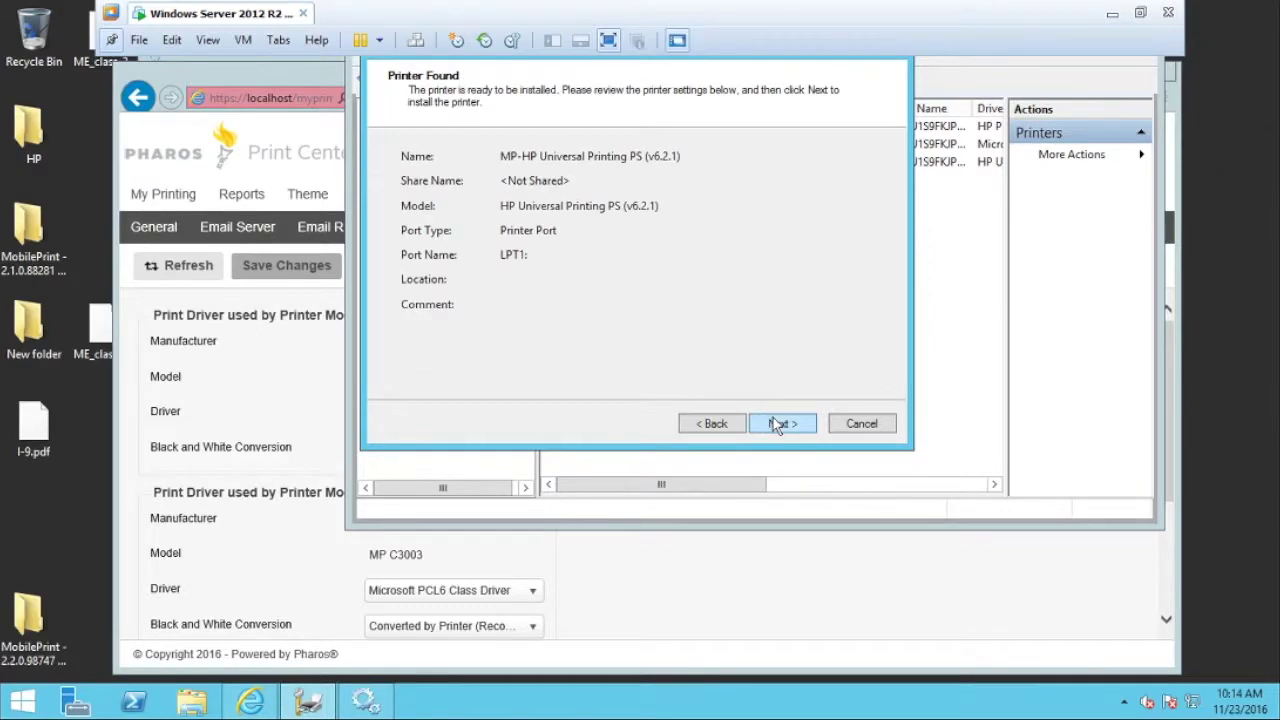
pyautogui.click(778, 424)
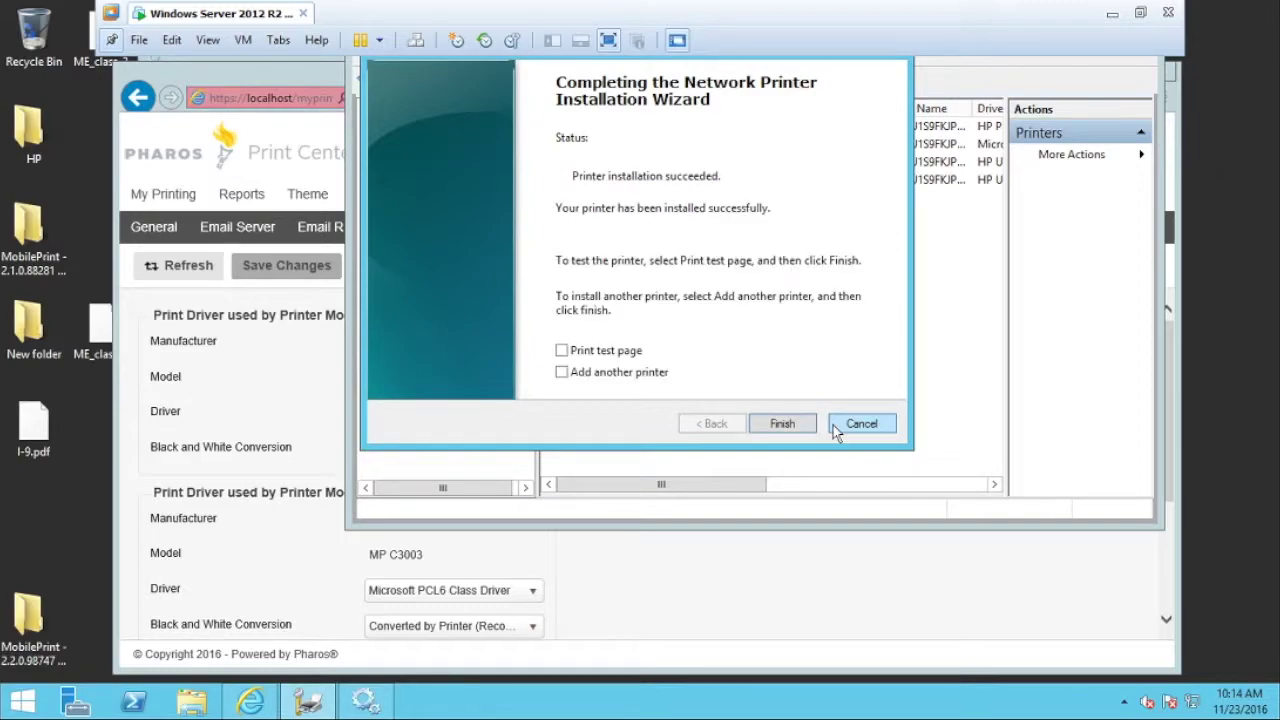
pyautogui.click(800, 425)
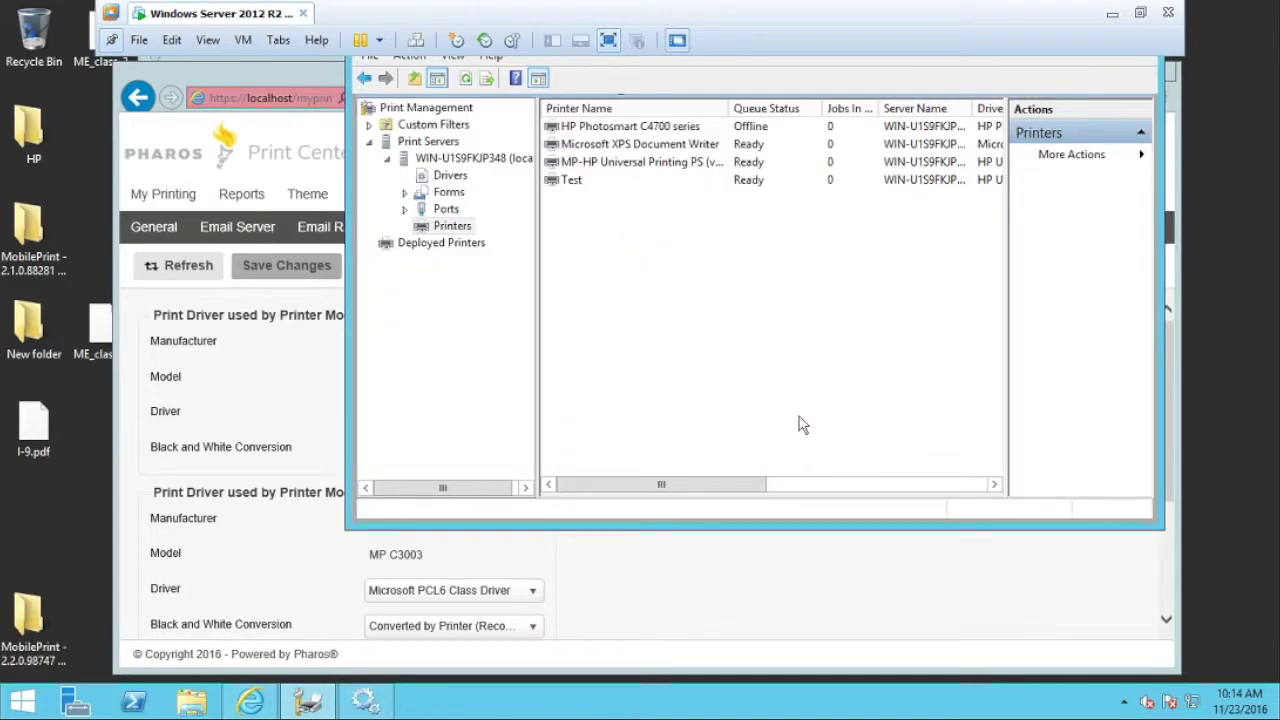
# In the properties of the MP-HP Universal Printing PS printer, enable printer pooling and deselect port LPT1
pyautogui.rightClick(651, 162)
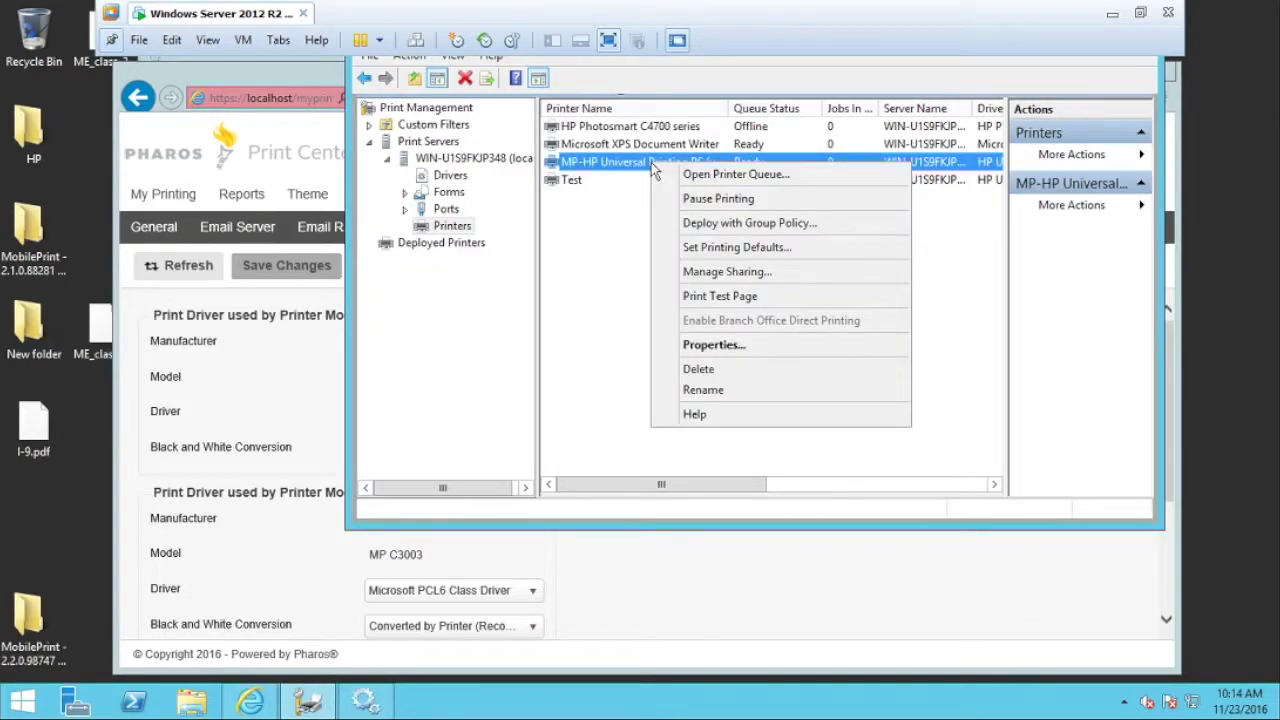
pyautogui.click(719, 348)
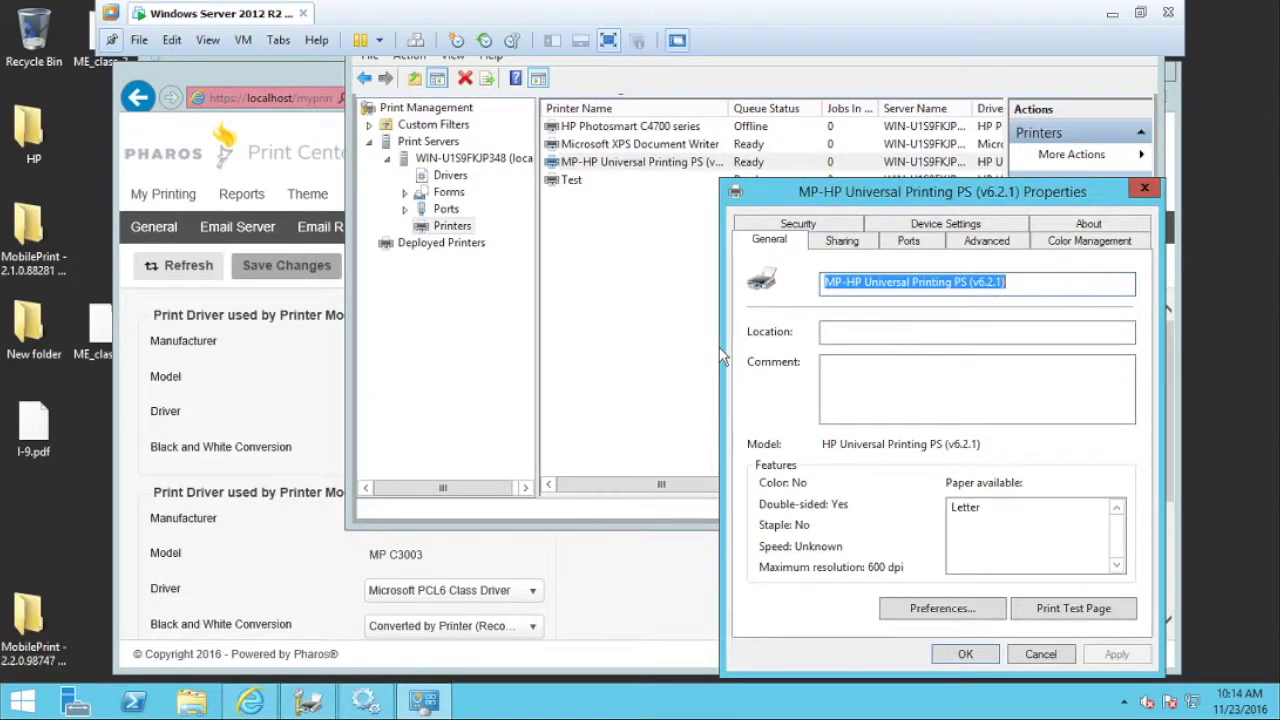
pyautogui.click(910, 244)
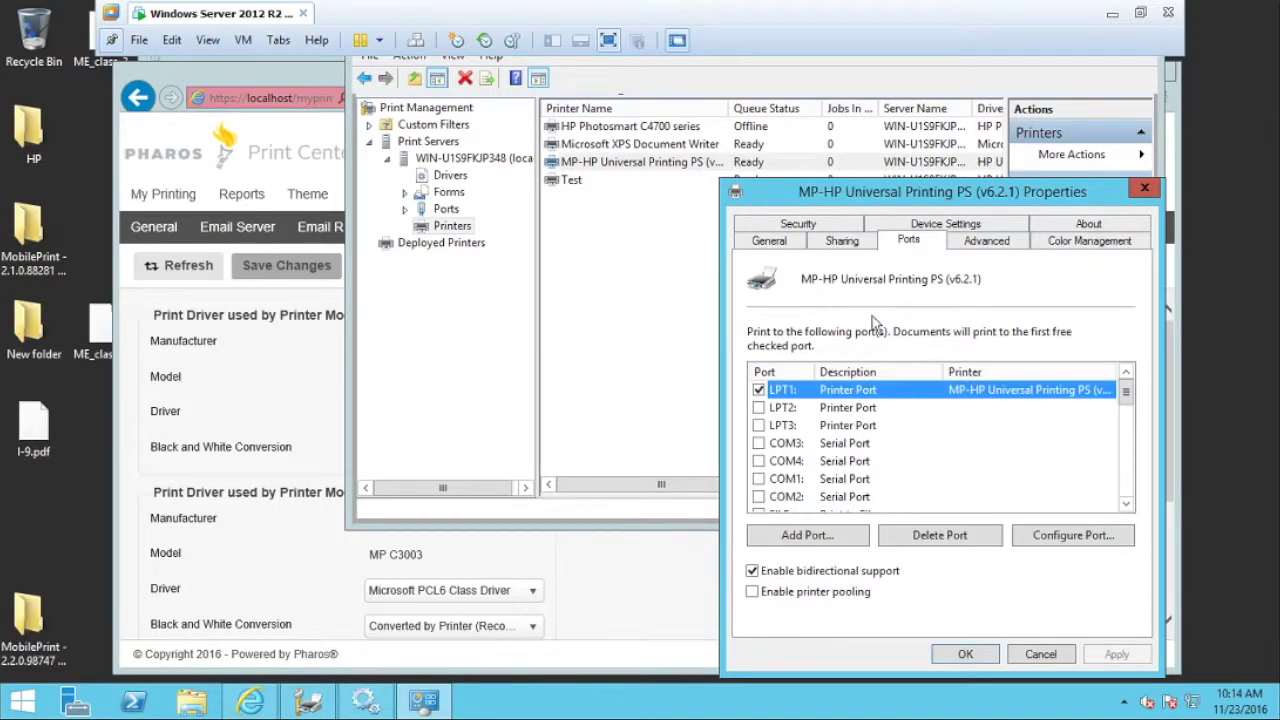
pyautogui.click(752, 593)
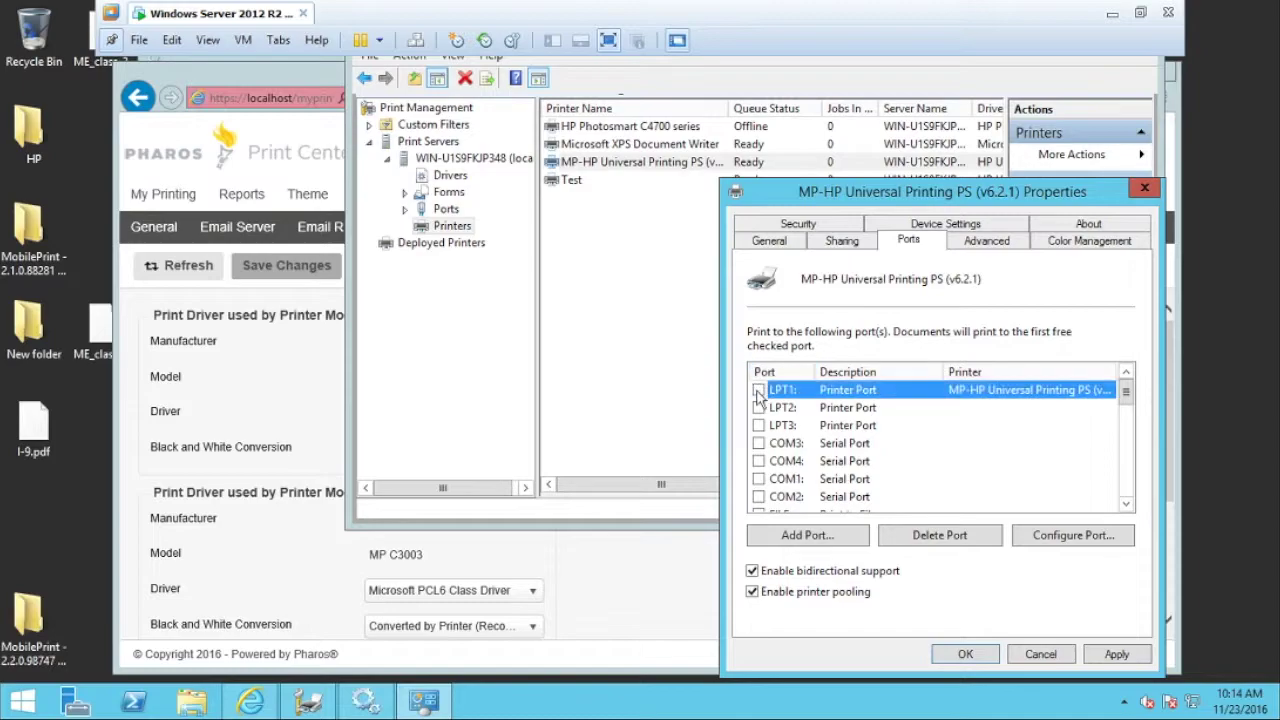
# Widen the port name column and assign ports MPPort000 through MPPort003 to the printer
pyautogui.scroll(-3, 1127, 497)
pyautogui.scroll(-5, 1127, 497)
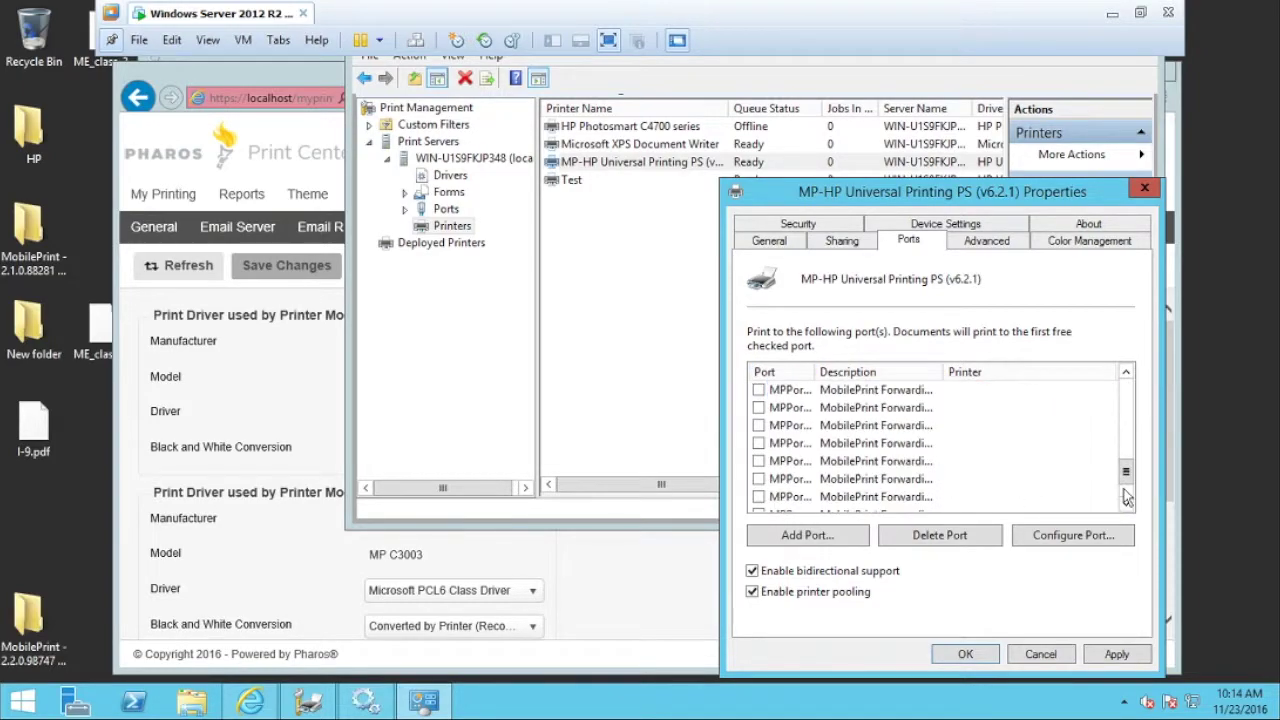
pyautogui.click(1128, 392)
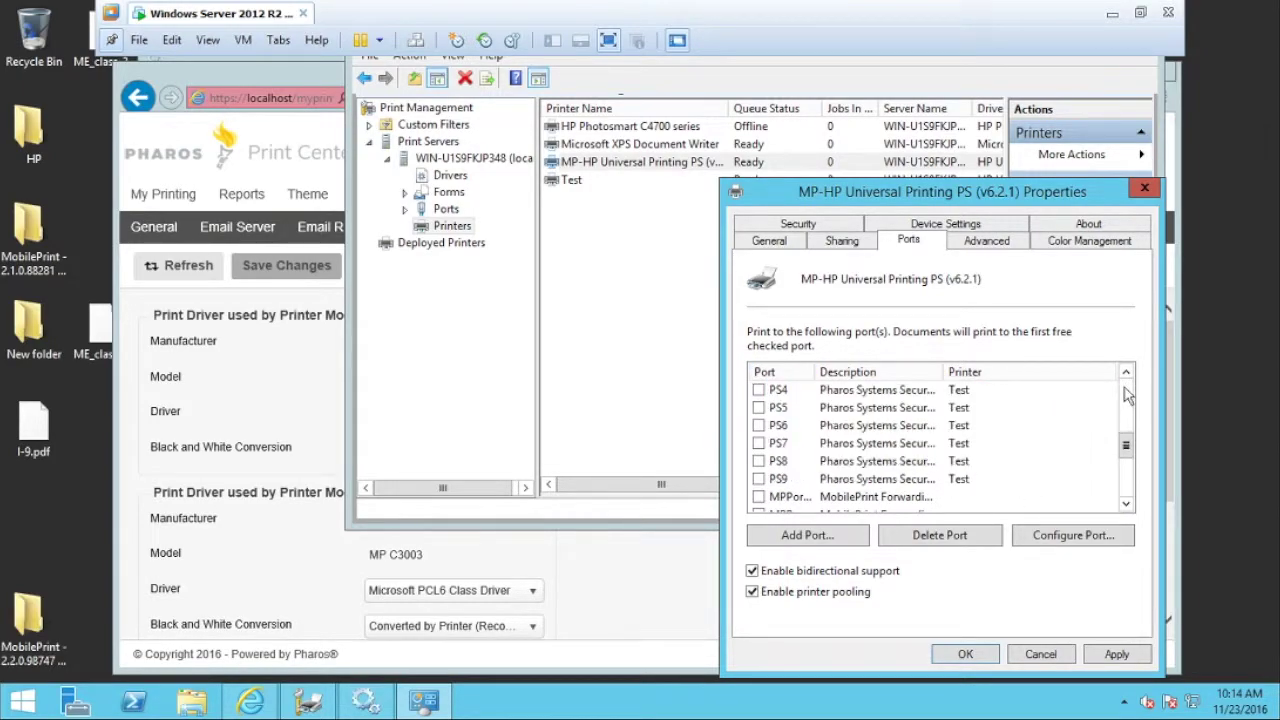
pyautogui.moveTo(814, 371); pyautogui.dragTo(853, 371)
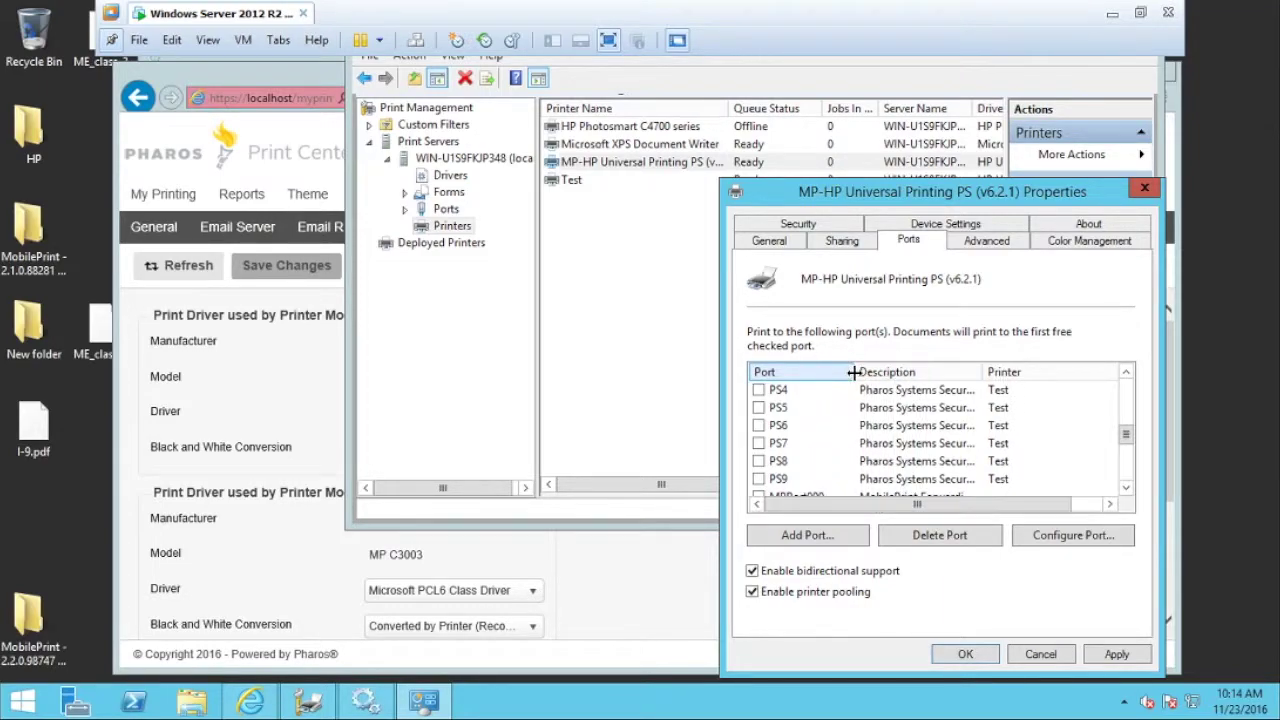
pyautogui.click(1125, 488)
pyautogui.click(1125, 488)
pyautogui.click(1125, 488)
pyautogui.click(1125, 488)
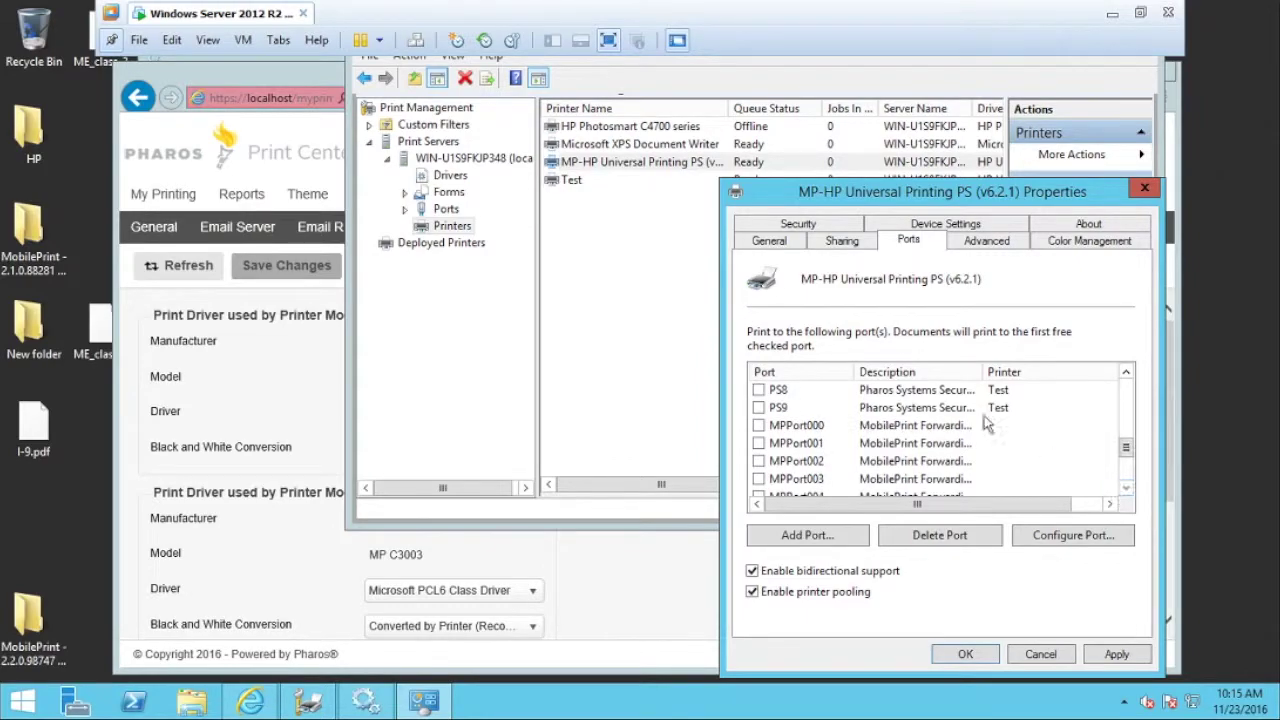
pyautogui.click(759, 425)
pyautogui.click(759, 443)
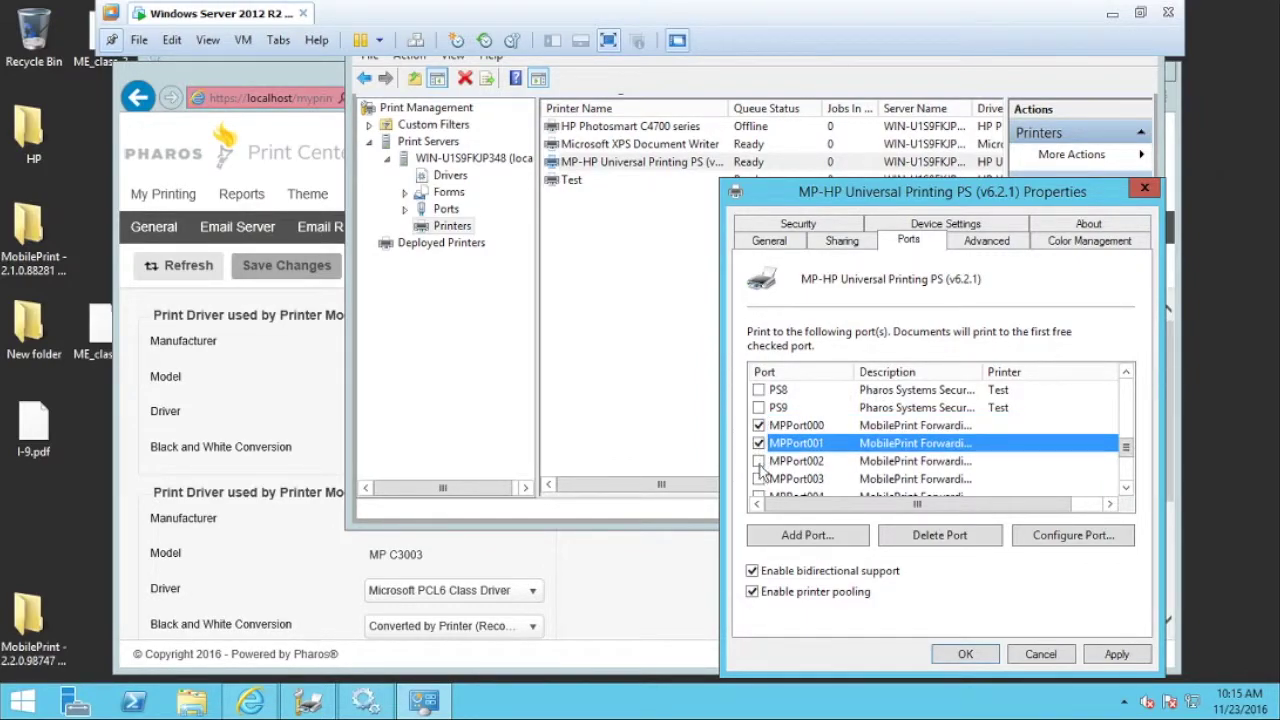
pyautogui.click(759, 461)
pyautogui.click(759, 479)
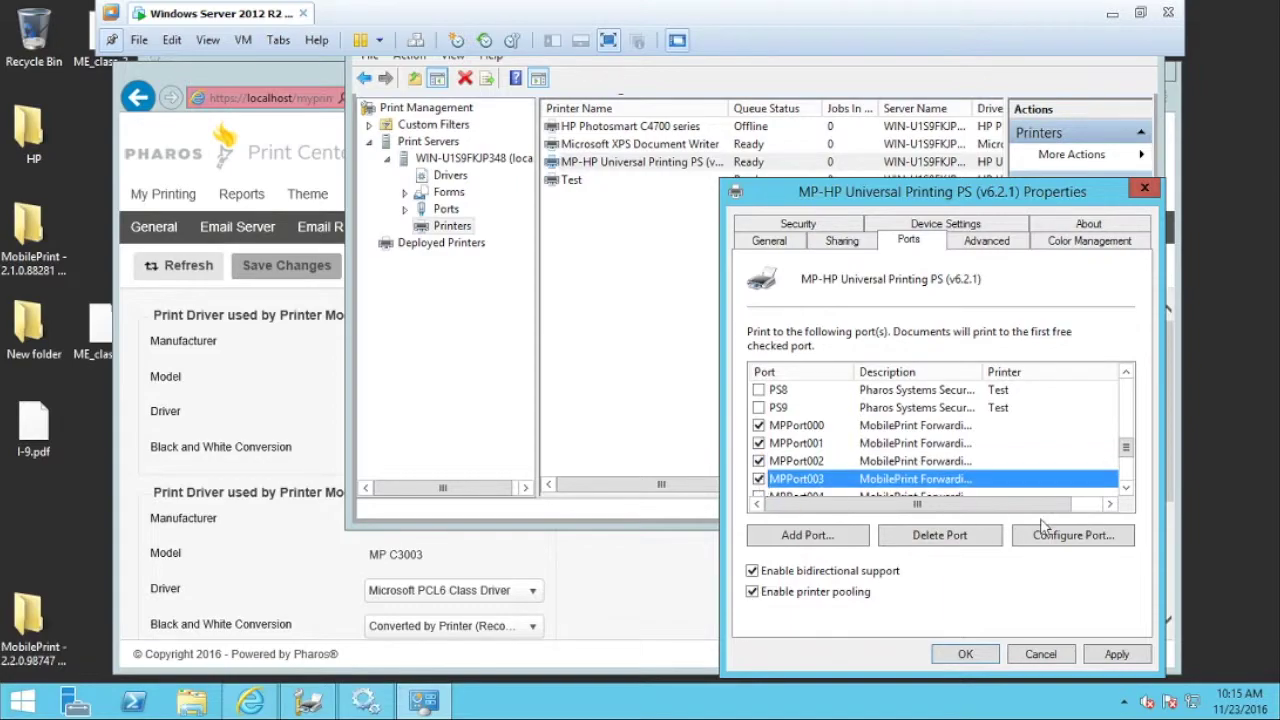
# Add ports MPPort004 through MPPort007 to the printer's pool
pyautogui.click(1125, 488)
pyautogui.click(1125, 488)
pyautogui.click(1125, 488)
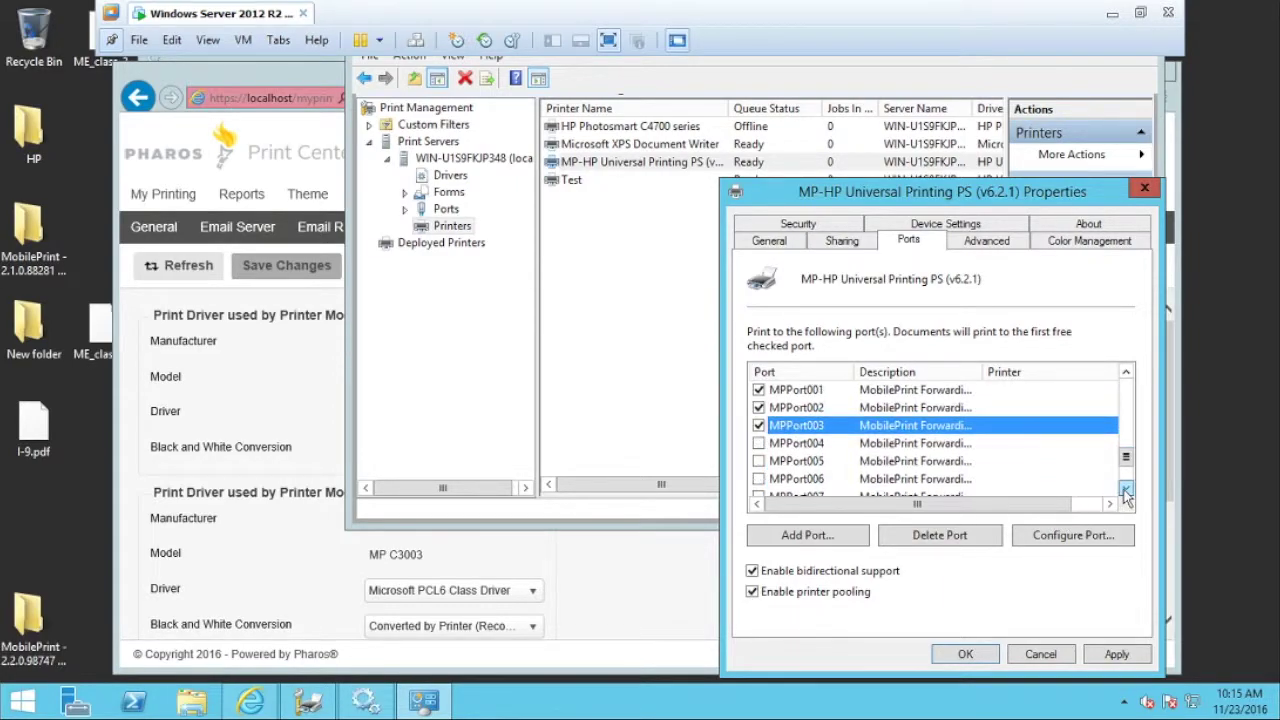
pyautogui.click(1125, 488)
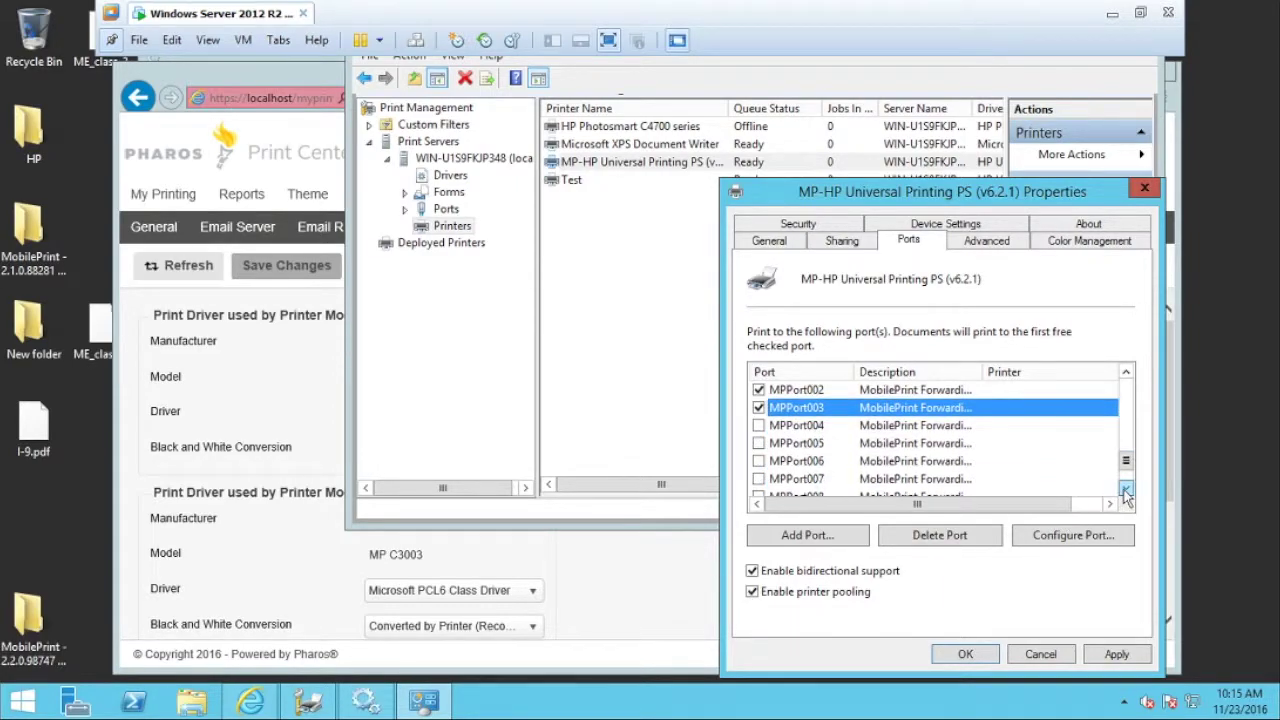
pyautogui.click(759, 425)
pyautogui.click(759, 443)
pyautogui.click(759, 461)
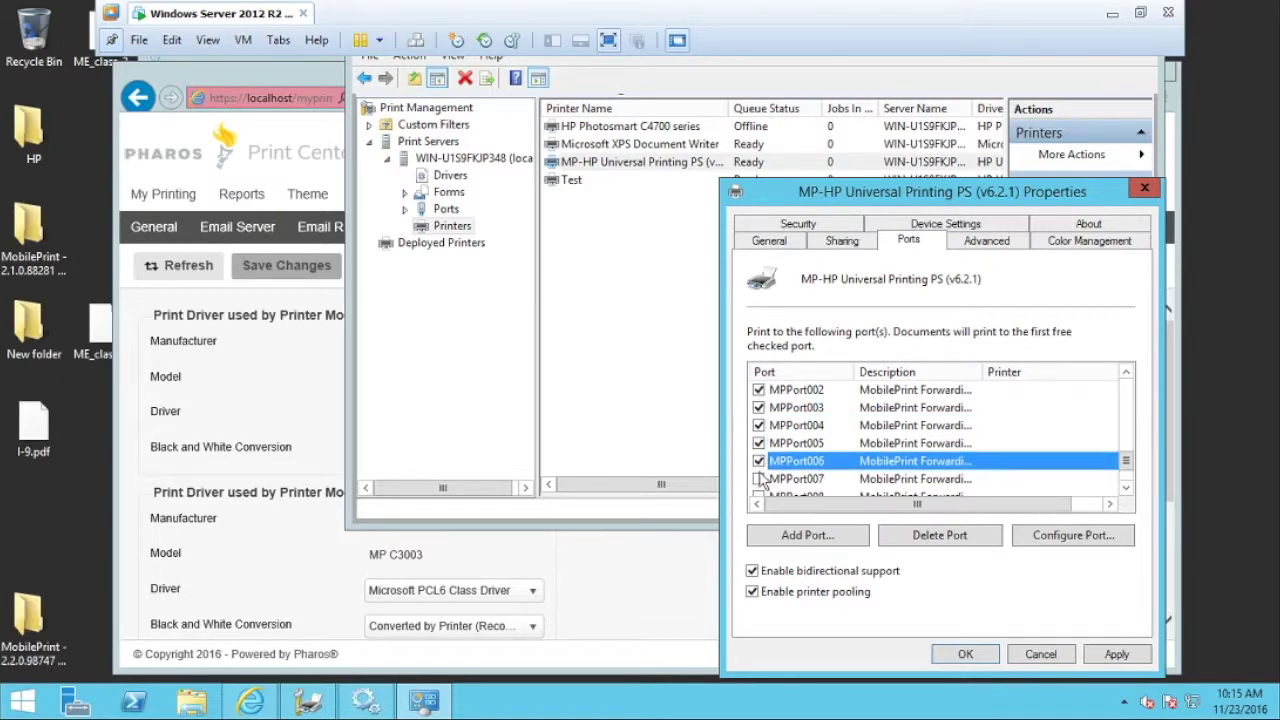
pyautogui.click(759, 479)
# Add ports MPPort008 and MPPort009 to the printer's pool, then apply the port settings and close the properties
pyautogui.click(1125, 489)
pyautogui.click(1125, 489)
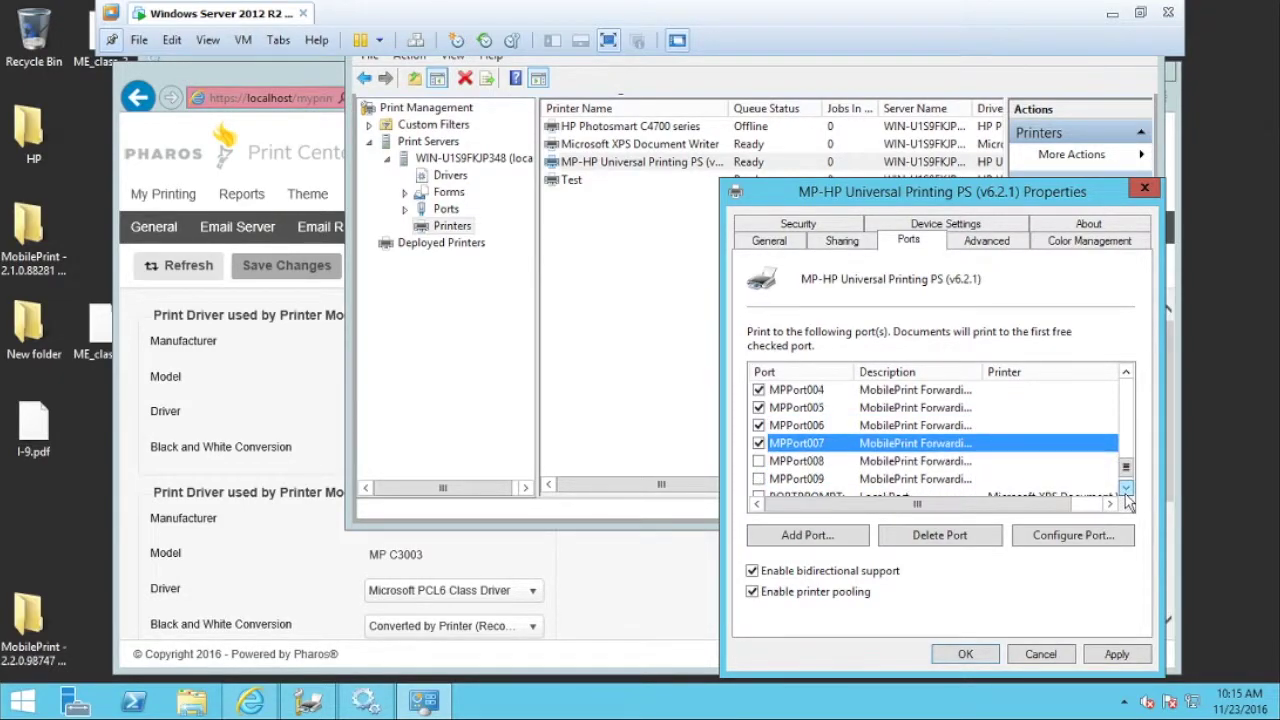
pyautogui.click(1125, 489)
pyautogui.click(759, 443)
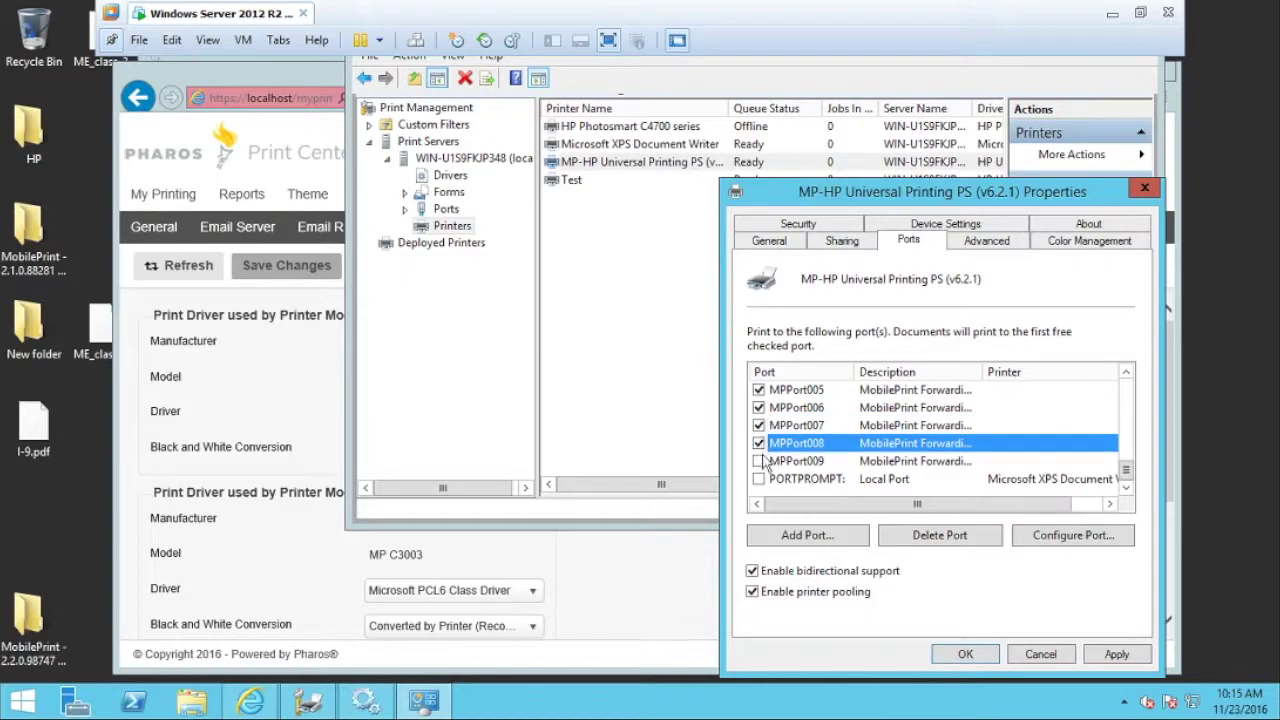
pyautogui.click(759, 461)
pyautogui.click(1114, 656)
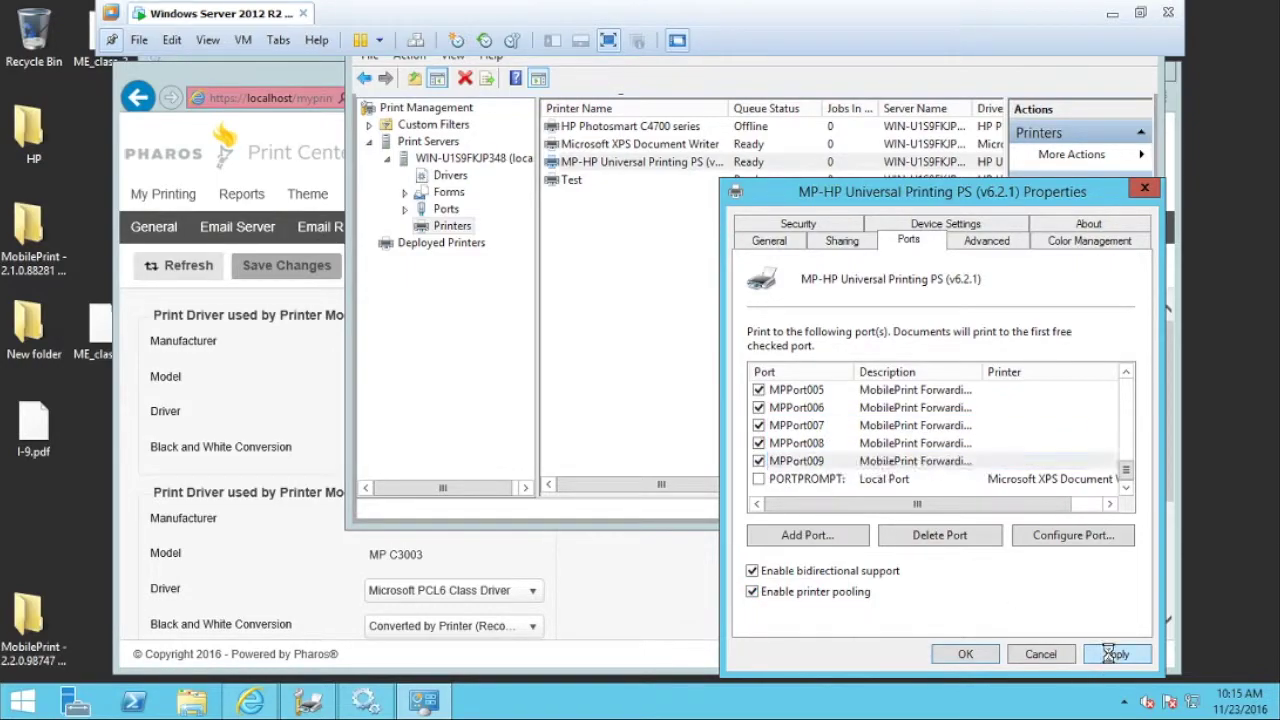
pyautogui.click(964, 655)
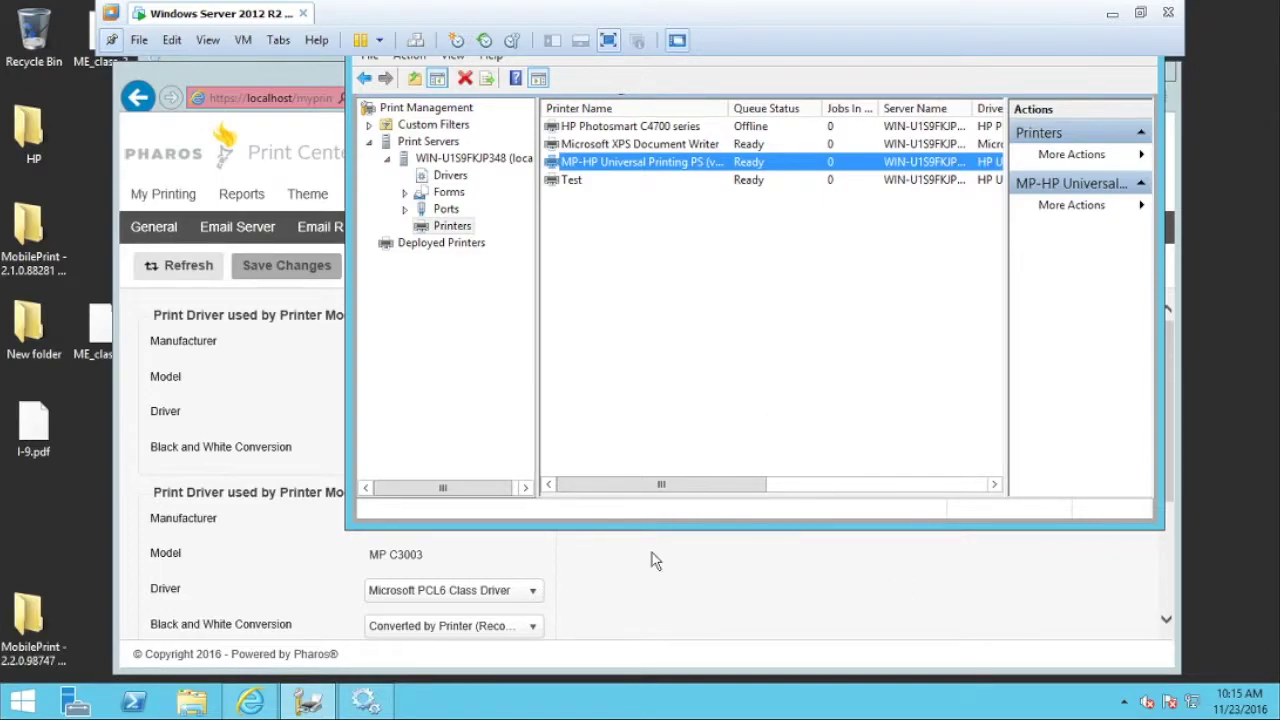
# Switch to Services and restart the Pharos Systems MobilePrint Worker Service
pyautogui.click(366, 703)
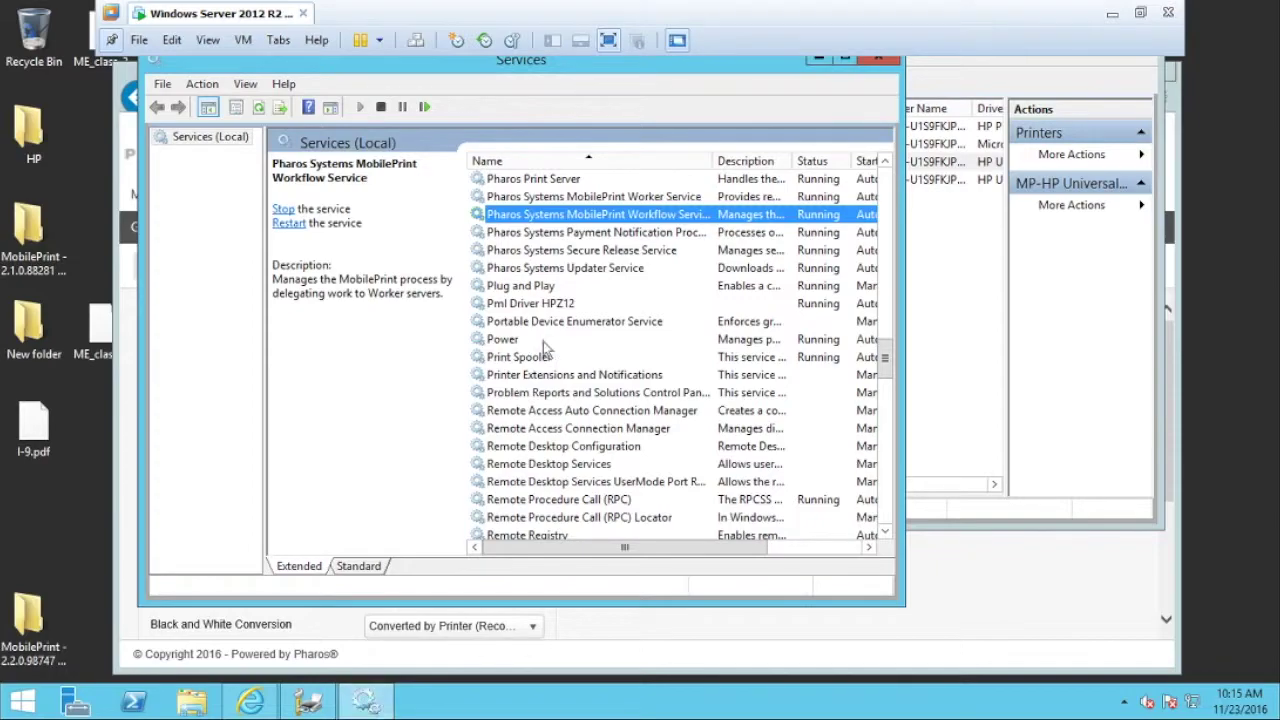
pyautogui.rightClick(632, 199)
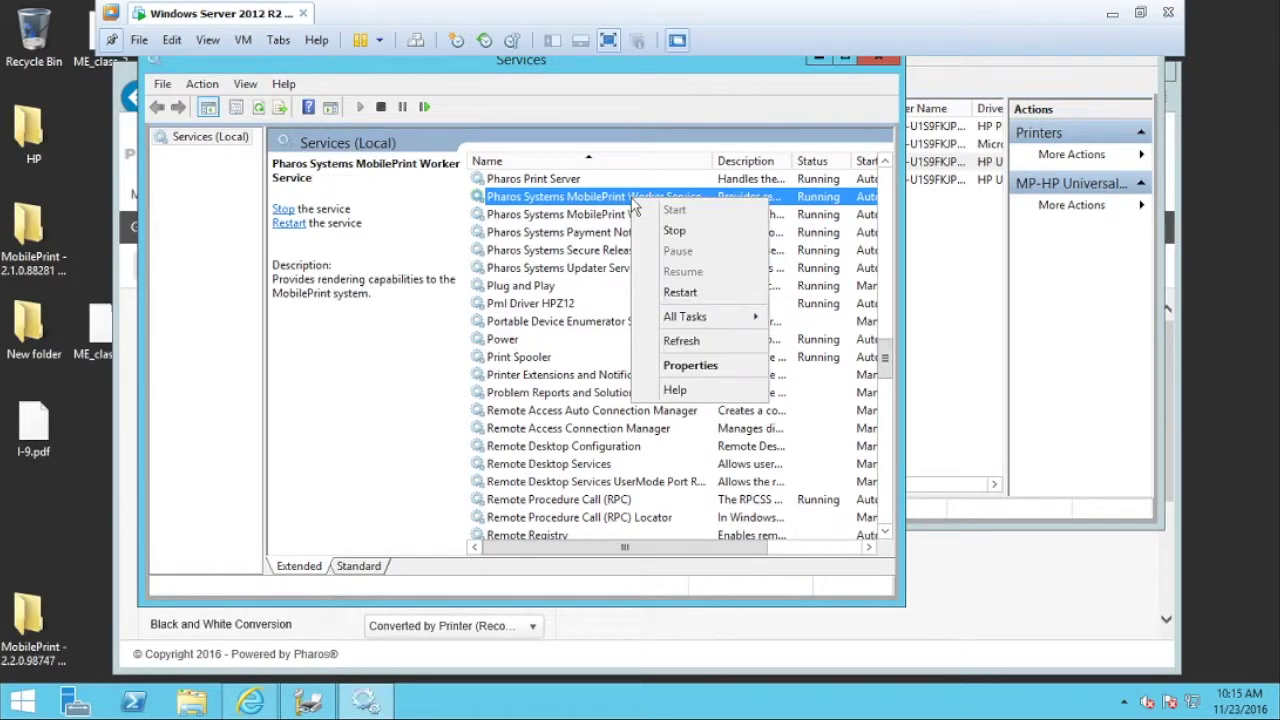
pyautogui.click(672, 295)
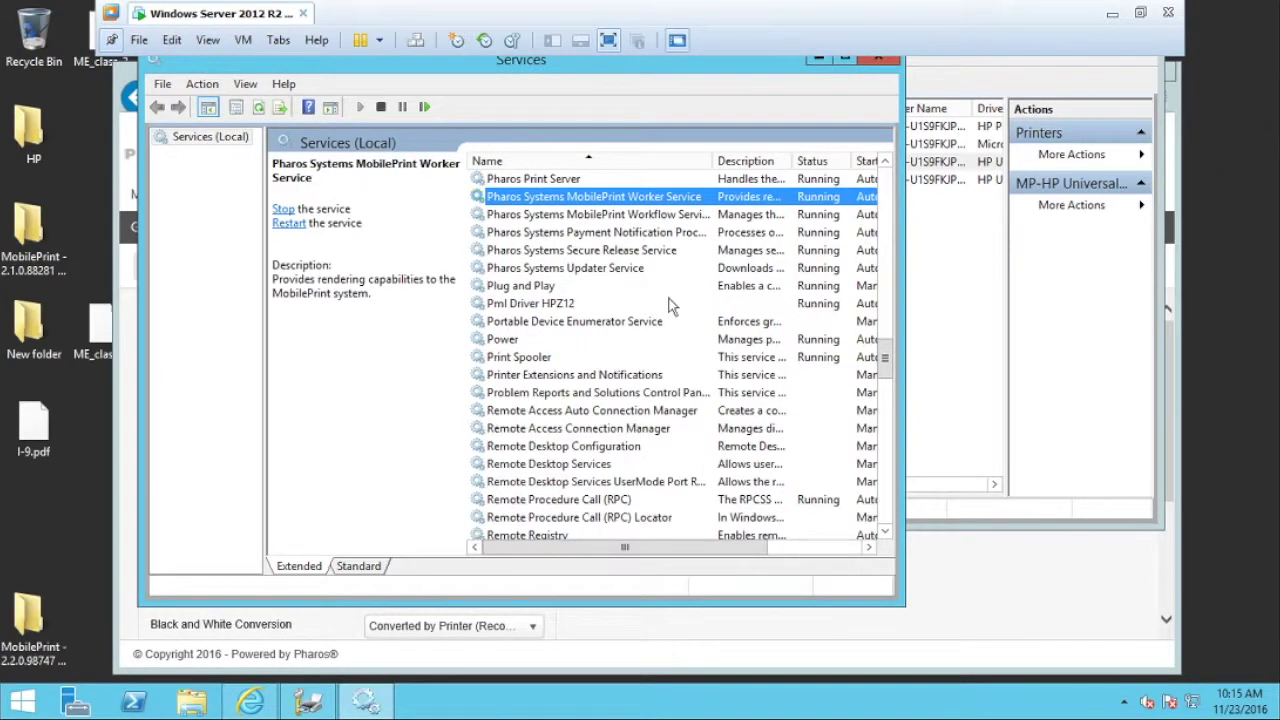
# Return to Pharos Print Center, reload the driver mapping, set the Default model's driver to HP Universal Printing PS (v6.2.1), and save
pyautogui.click(980, 590)
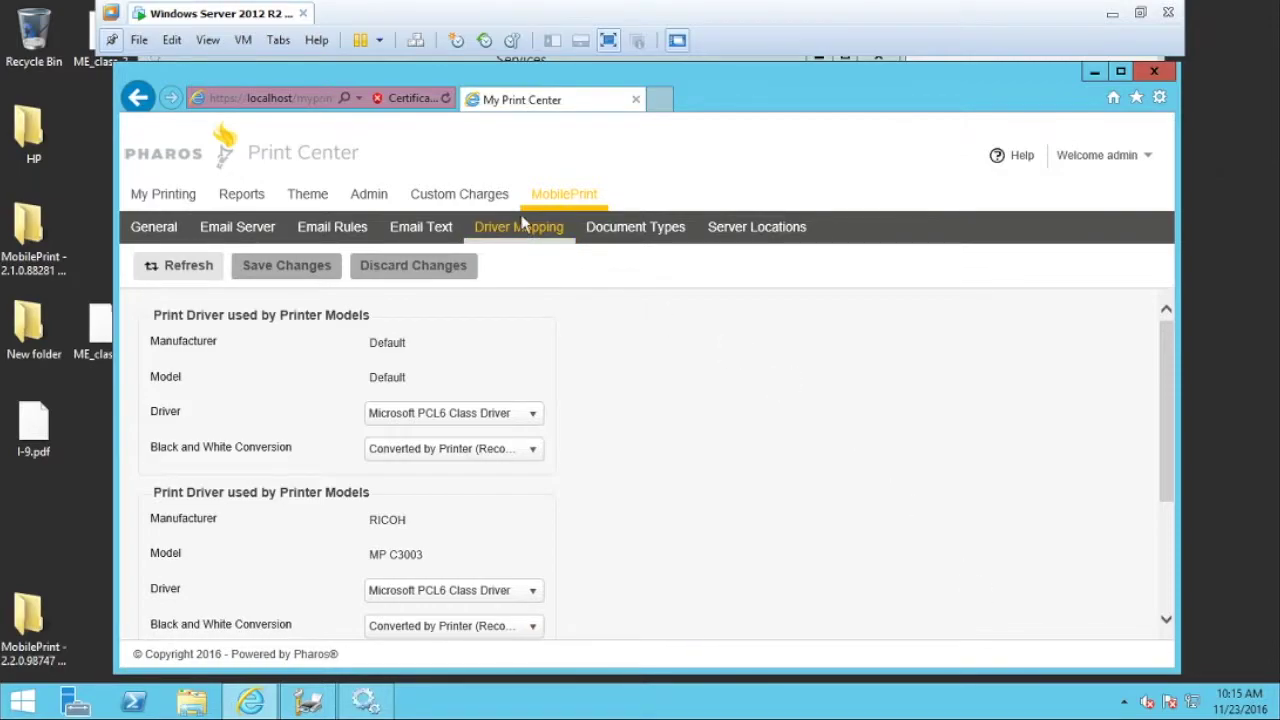
pyautogui.click(446, 98)
pyautogui.click(534, 421)
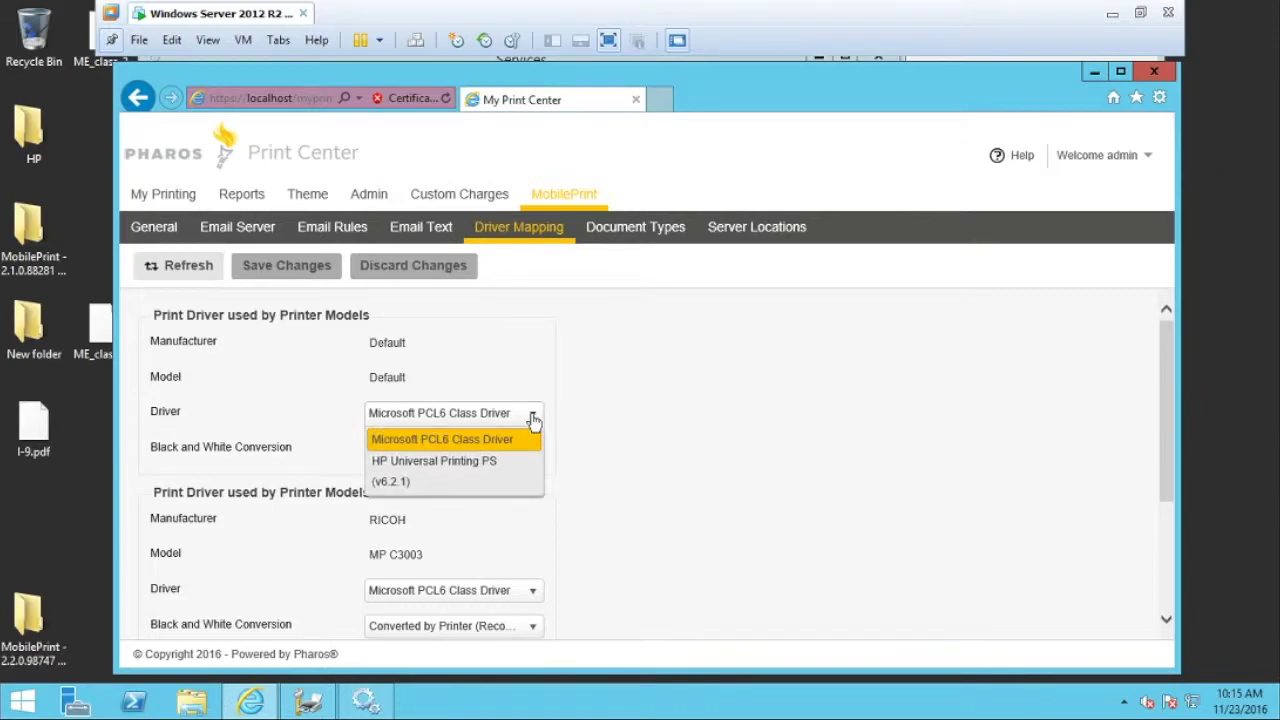
pyautogui.click(468, 474)
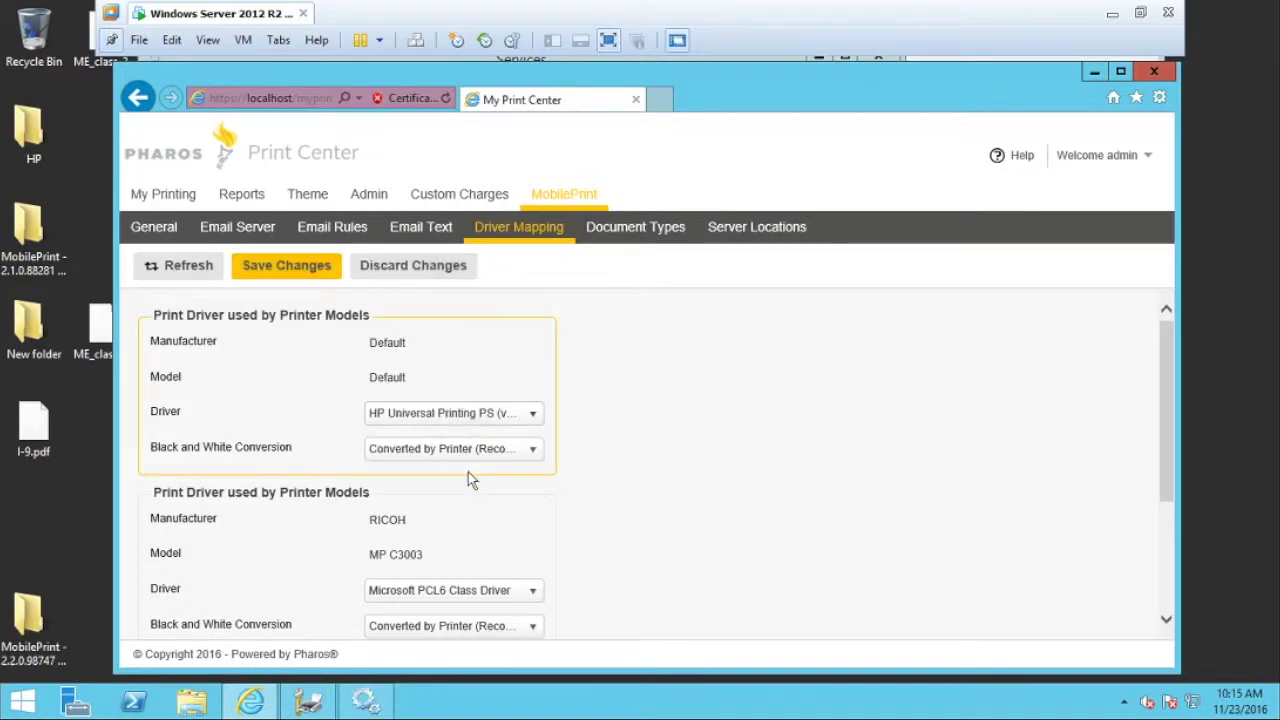
pyautogui.click(271, 276)
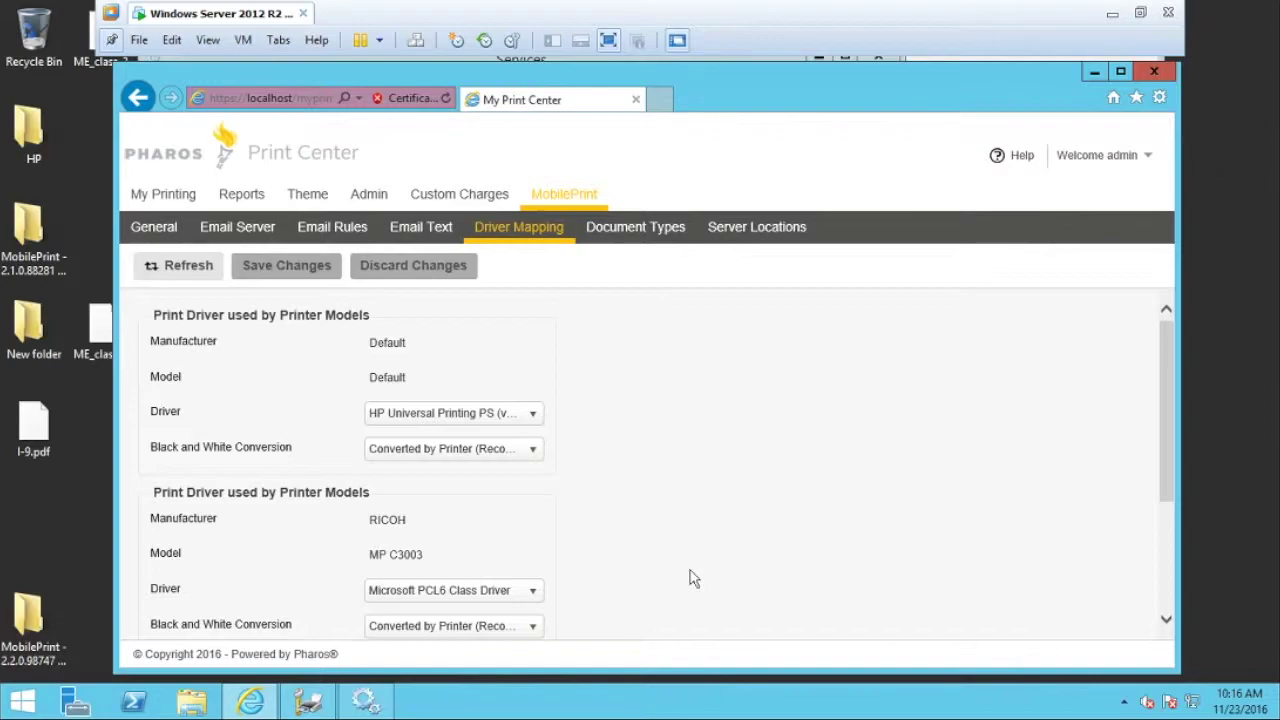
pyautogui.click(521, 413)
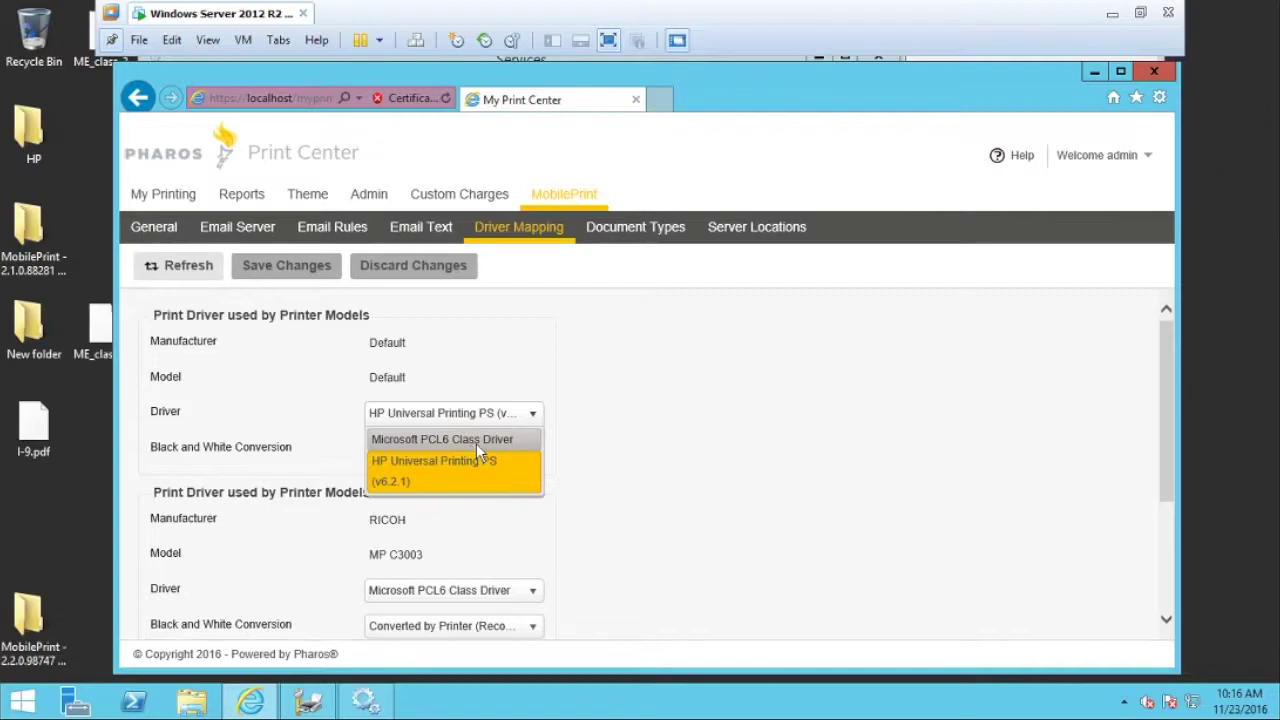
pyautogui.click(790, 437)
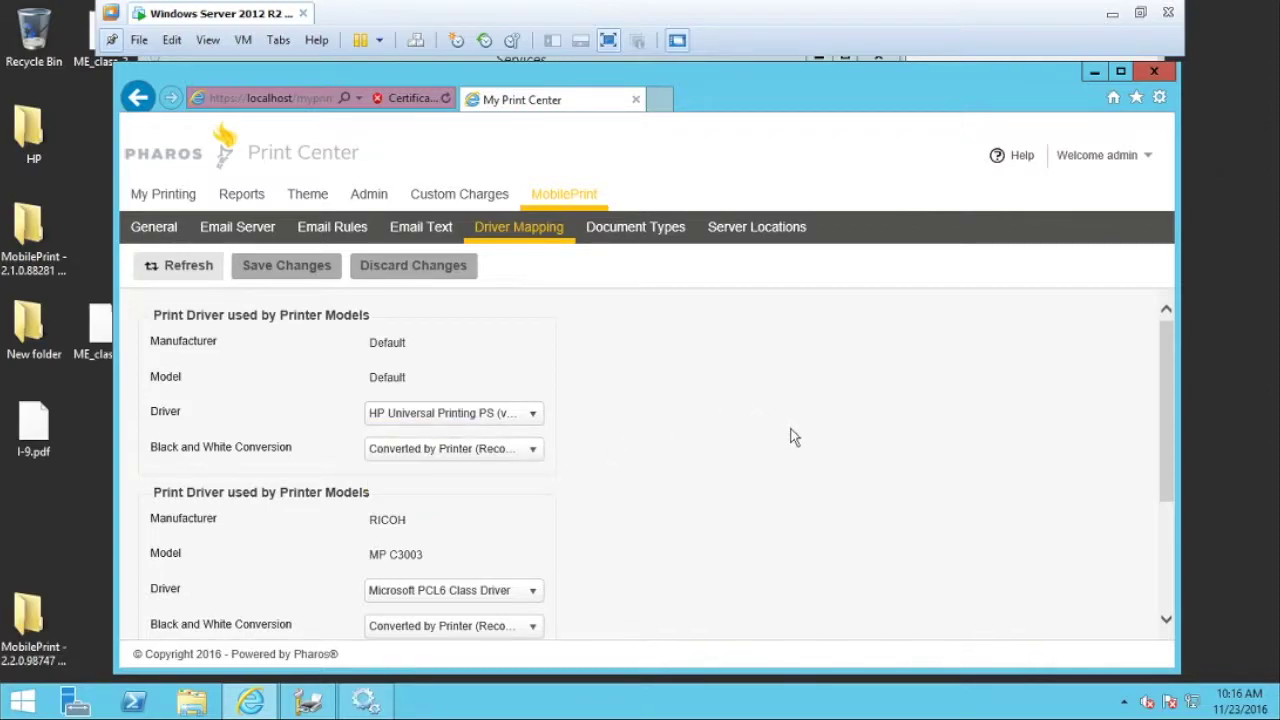